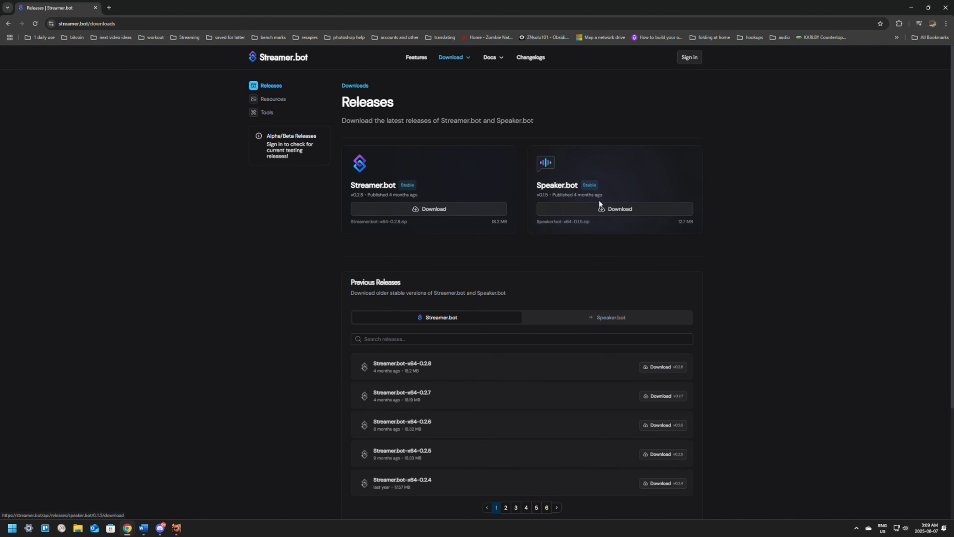
Download the stable Streamer.bot 0.2.8 release and extract the zip inside the Downloads folder.
left_click(417, 213)
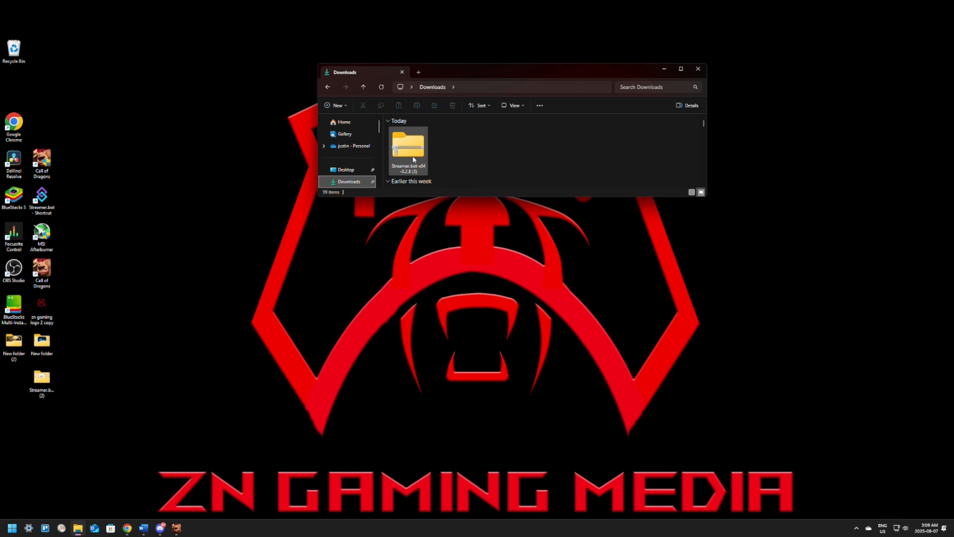
right_click(413, 157)
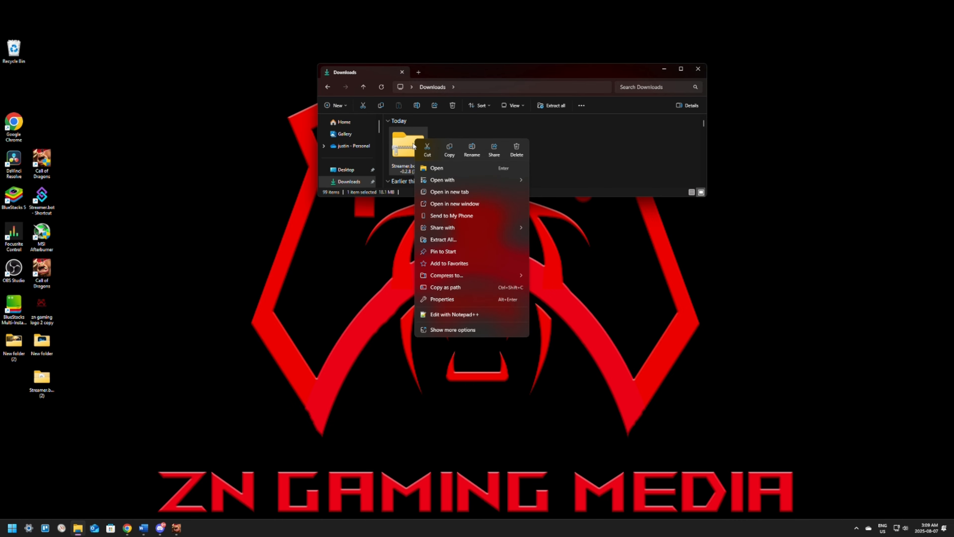
left_click(447, 239)
left_click(544, 335)
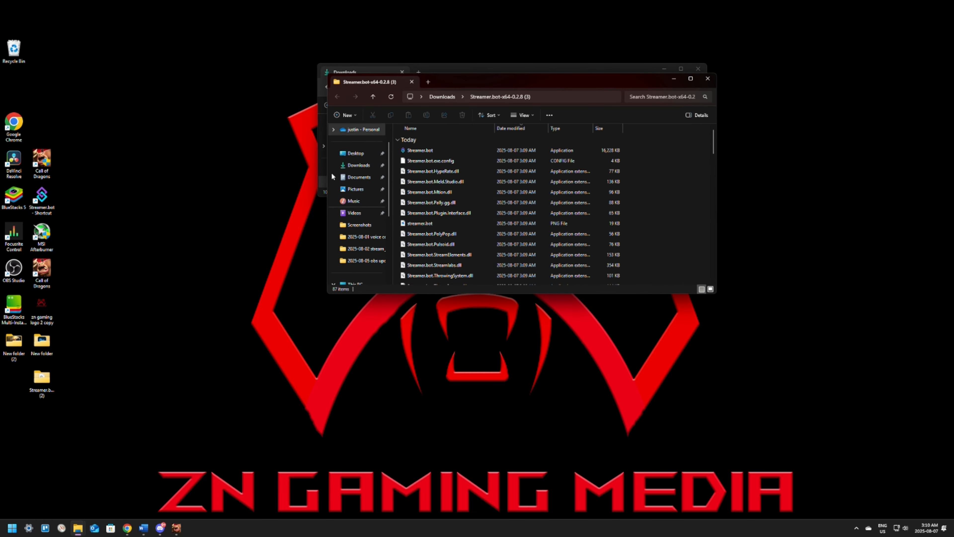
Move the extracted Streamer.bot-x64-0.2.8 (3) folder from Downloads onto the desktop and close the file windows.
left_click(708, 78)
left_click_drag(455, 156, 317, 307)
left_click(698, 69)
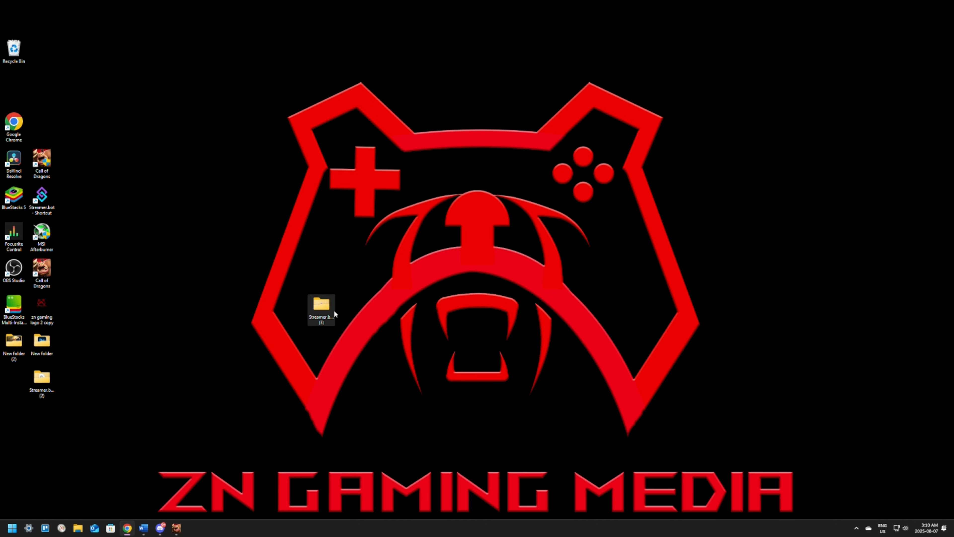
Locate the Streamer.bot application in the extracted desktop folder and bring up its Send to options.
double_click(317, 311)
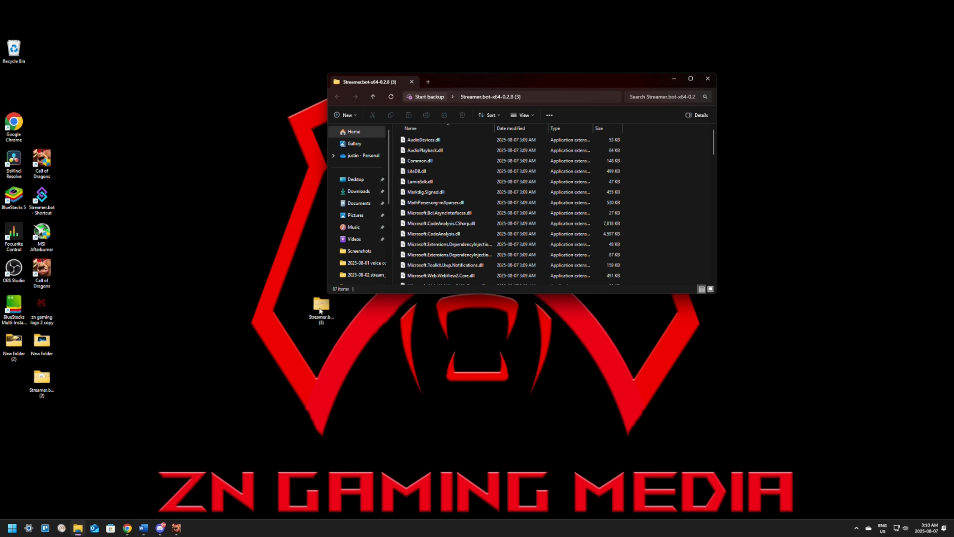
scroll(460, 171, "down", 20)
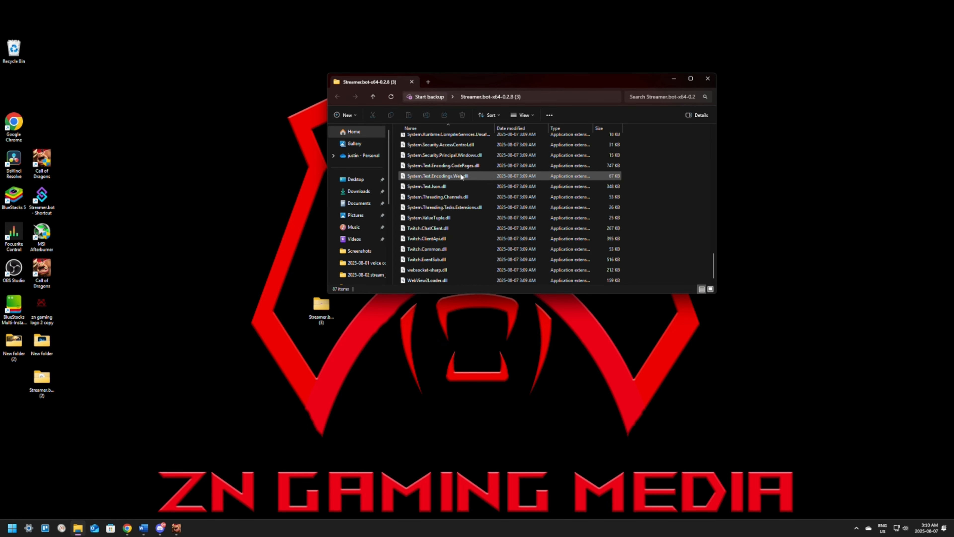
scroll(460, 175, "up", 10)
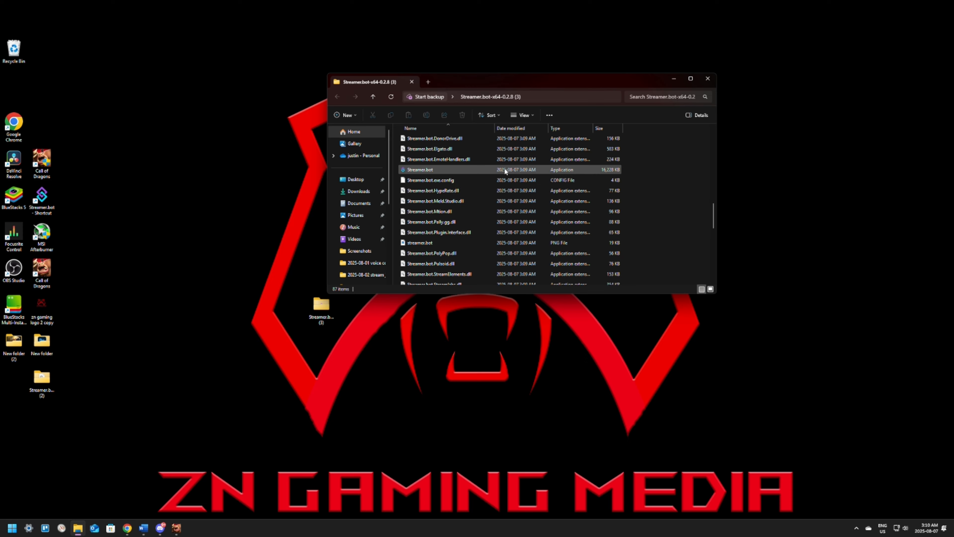
right_click(415, 169)
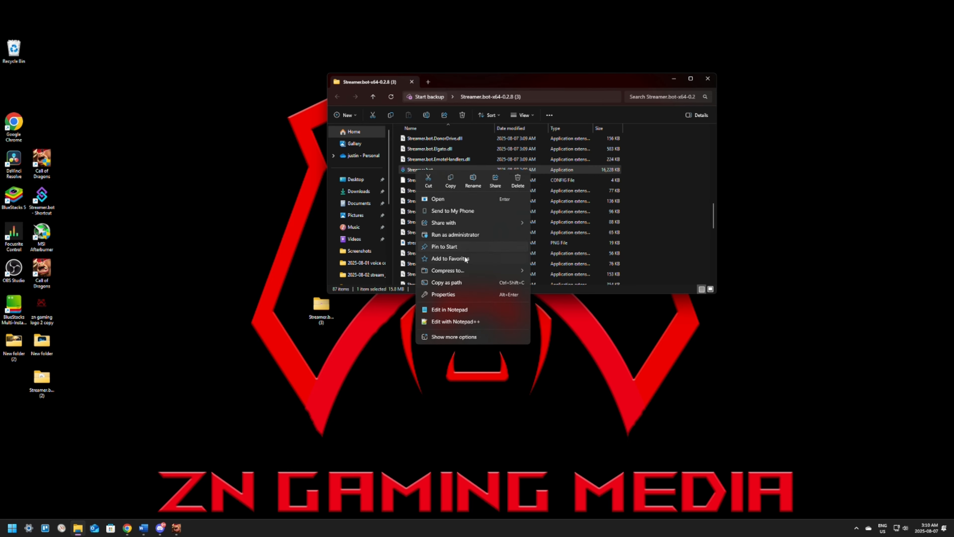
left_click(445, 336)
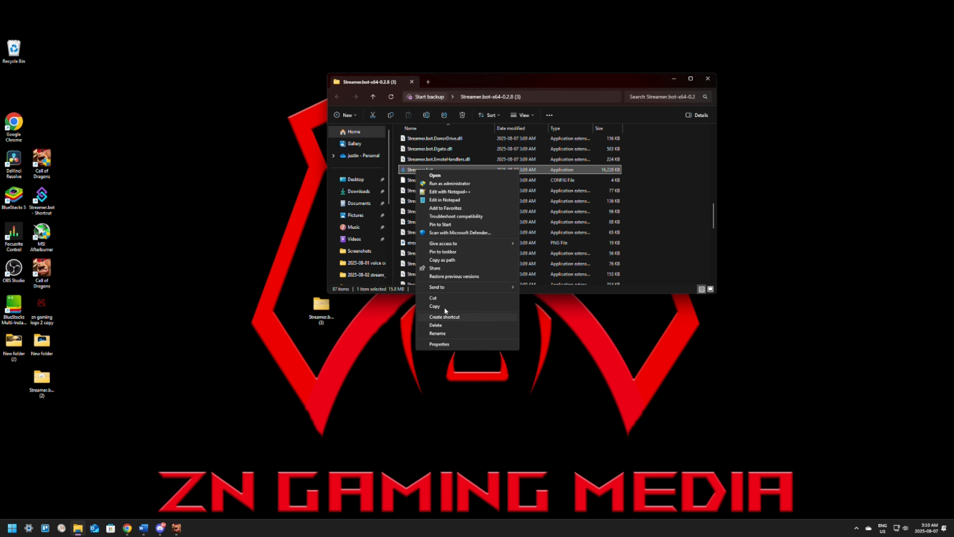
mouse_move(436, 288)
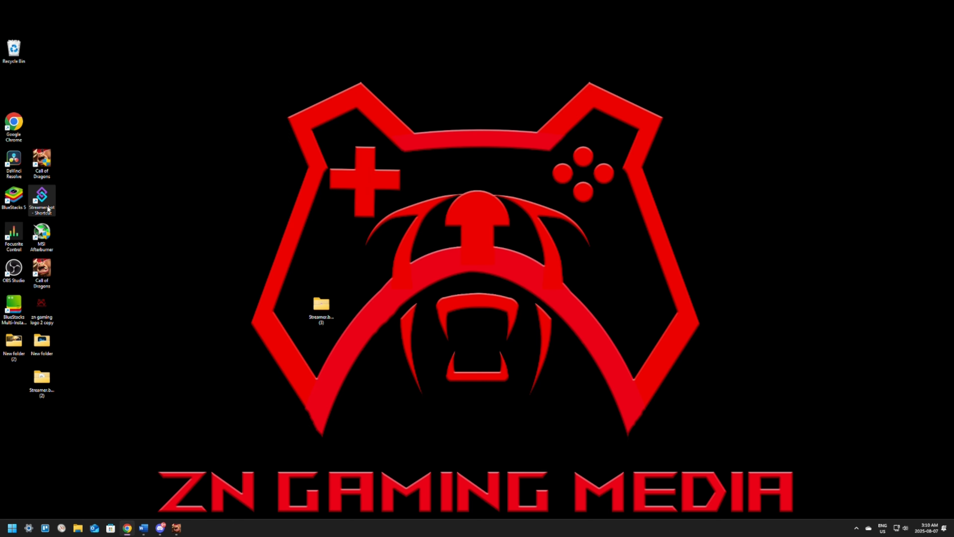
Launch Streamer.bot and OBS Studio from their desktop shortcuts and adjust the Streamer.bot window's width.
double_click(51, 203)
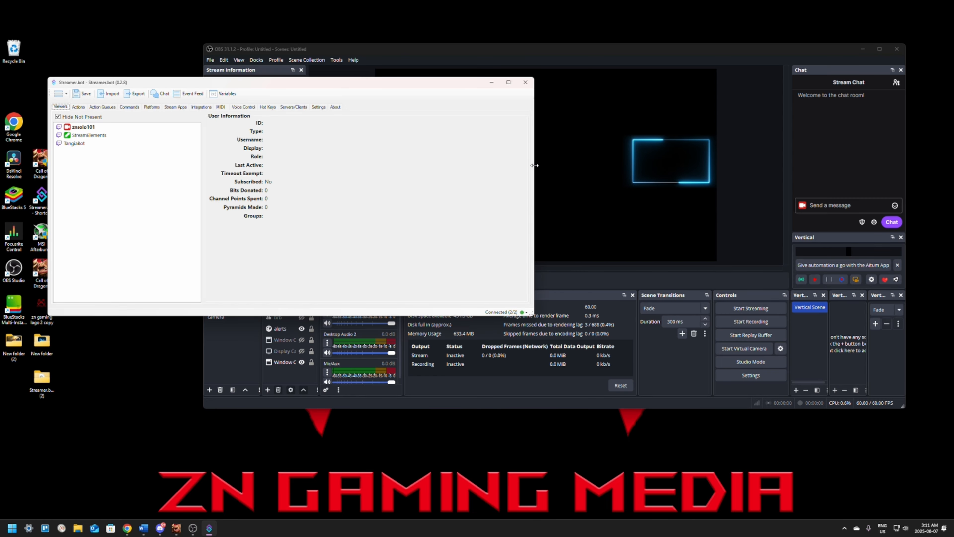
left_click_drag(532, 162, 459, 161)
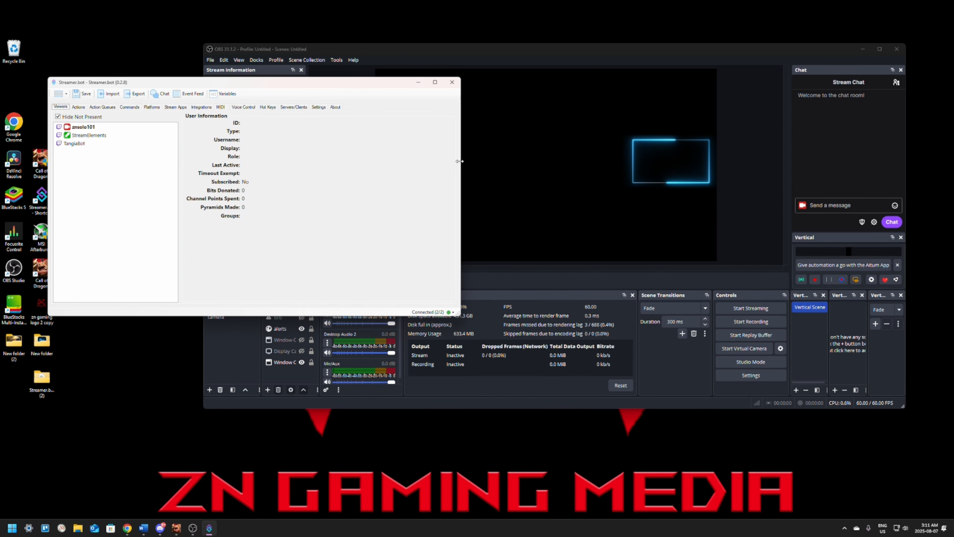
Switch to OBS Studio and open the WebSocket Server Settings to review the server options and password field.
left_click(516, 53)
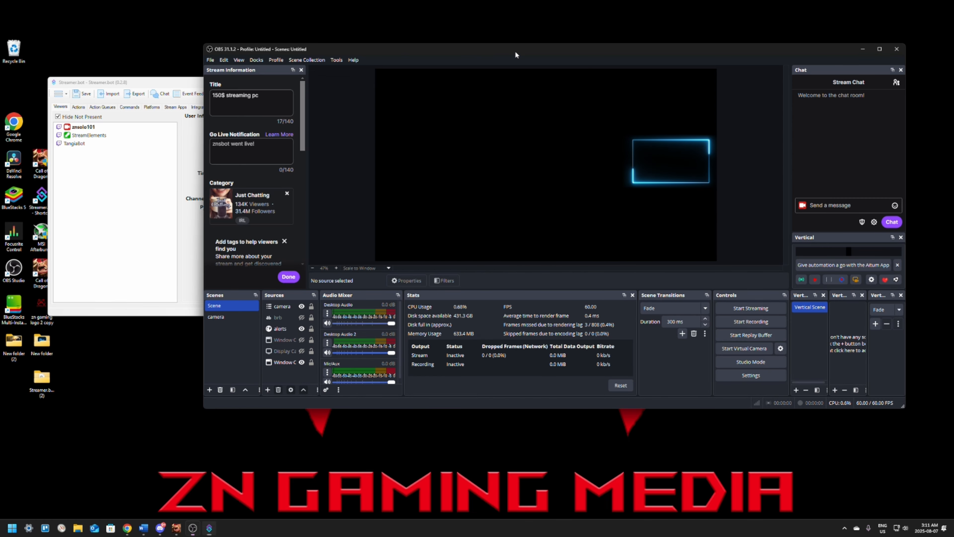
left_click(337, 60)
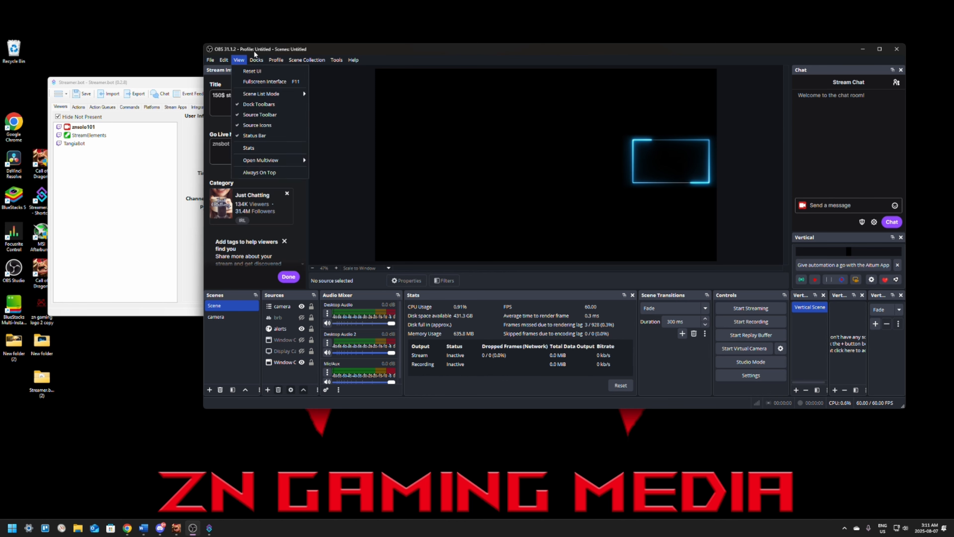
mouse_move(337, 59)
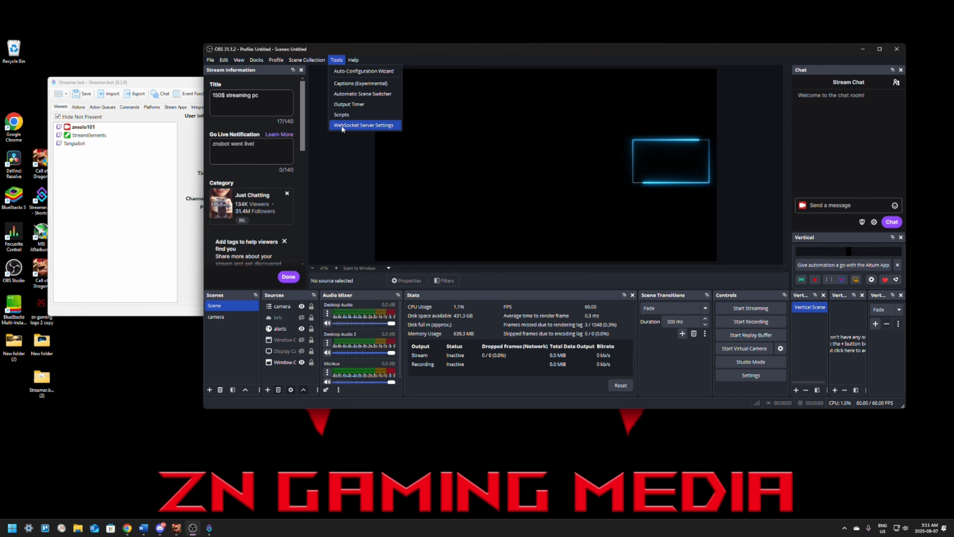
left_click(364, 126)
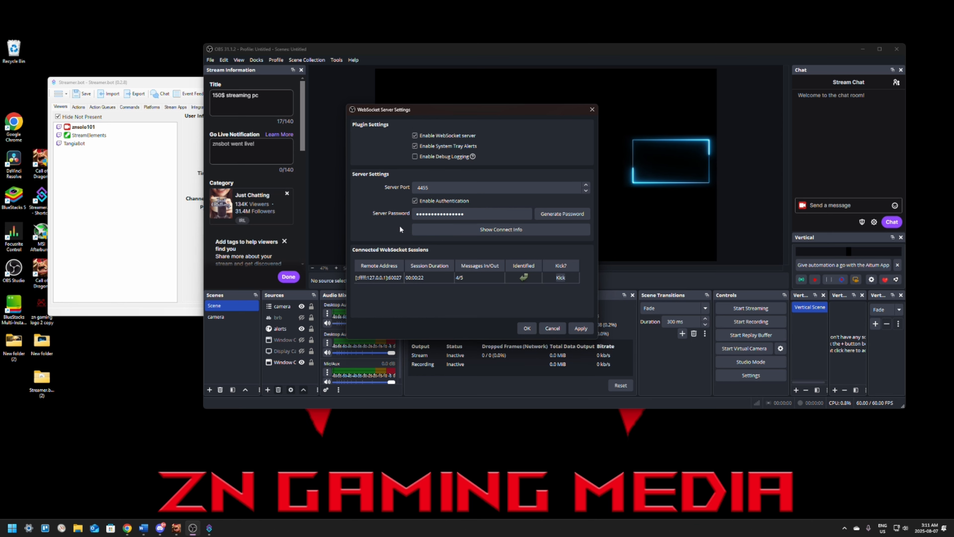
left_click(434, 214)
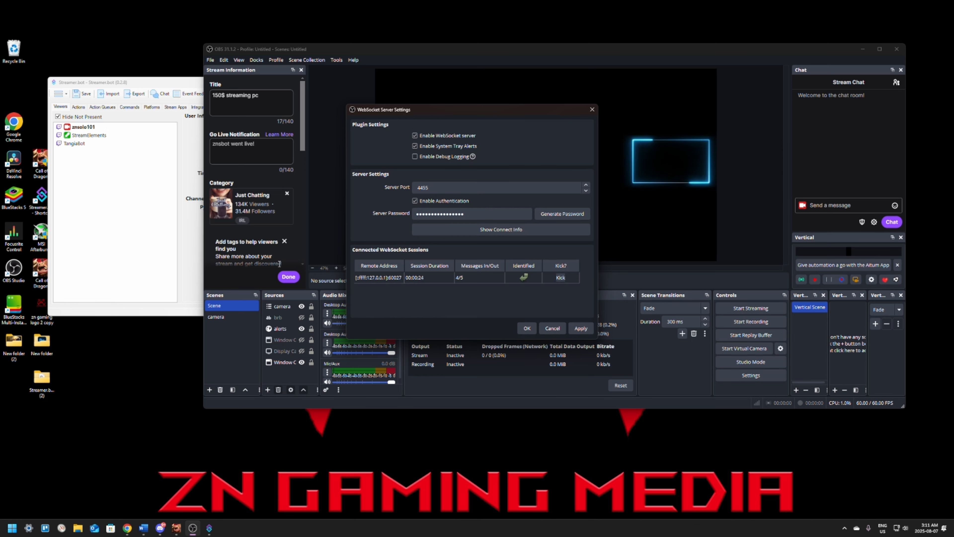
Switch to Streamer.bot and check the Twitch broadcaster and bot account logins.
left_click(137, 215)
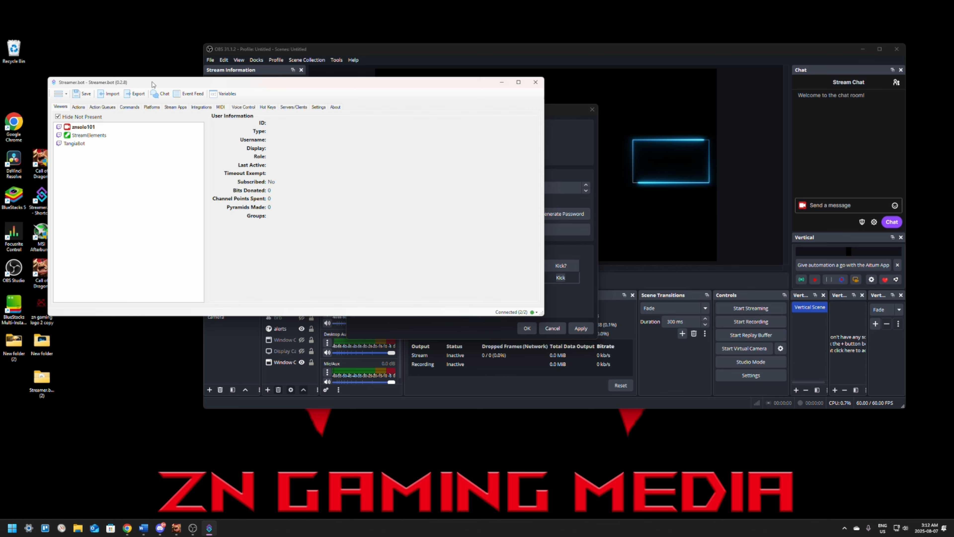
left_click(152, 108)
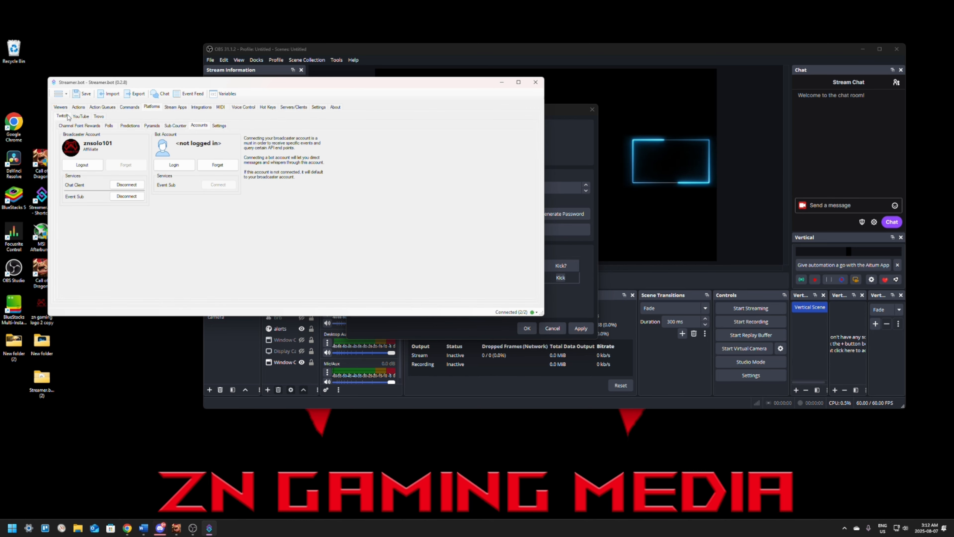
left_click(199, 126)
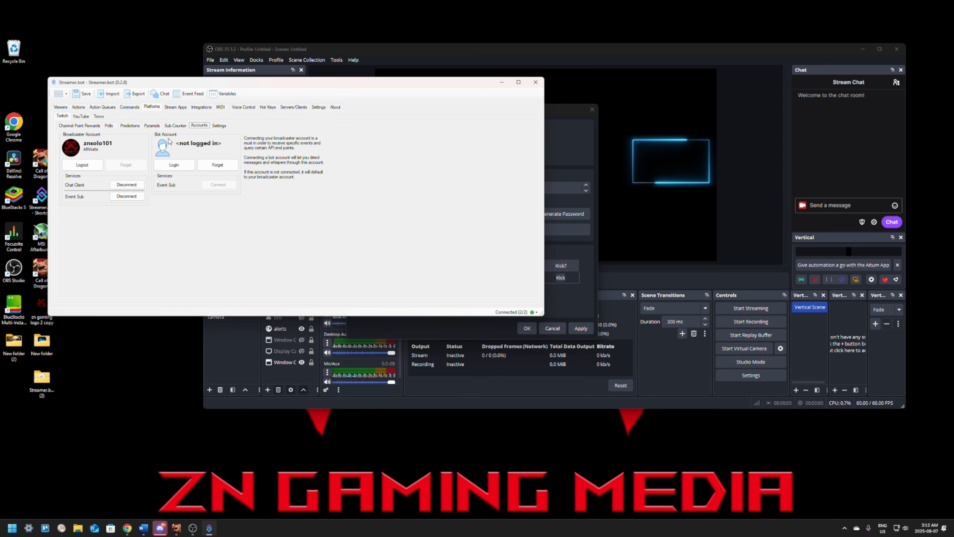
Start adding a new OBS connection among Streamer.bot's stream apps.
left_click(173, 109)
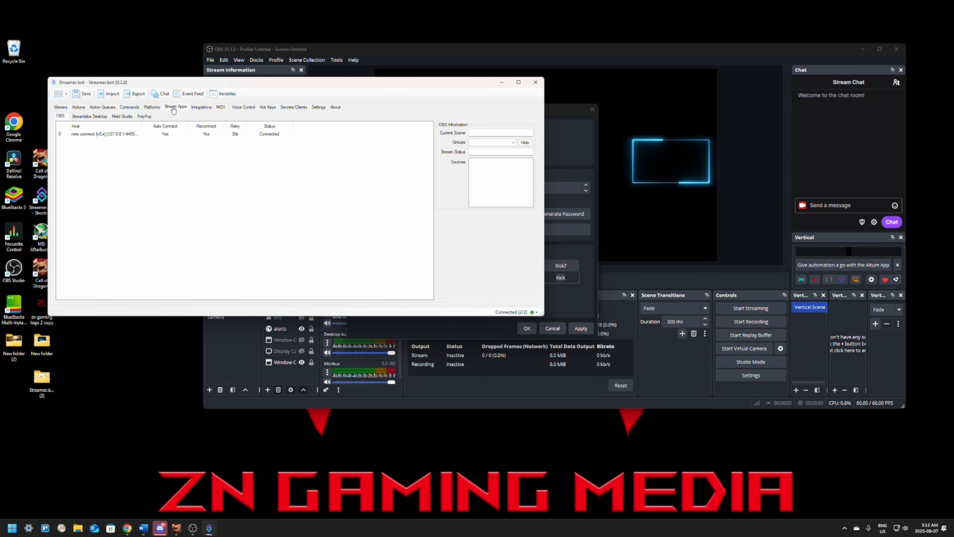
right_click(160, 168)
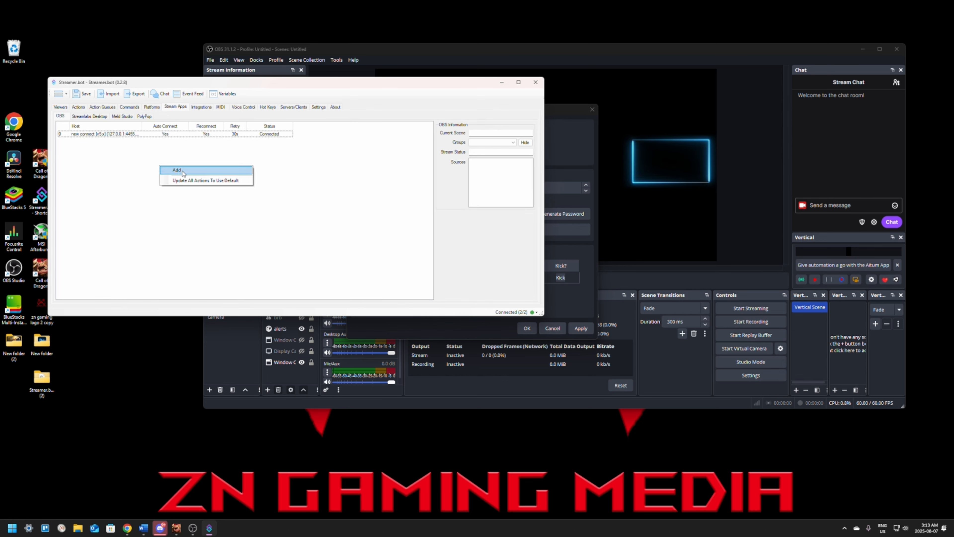
left_click(178, 170)
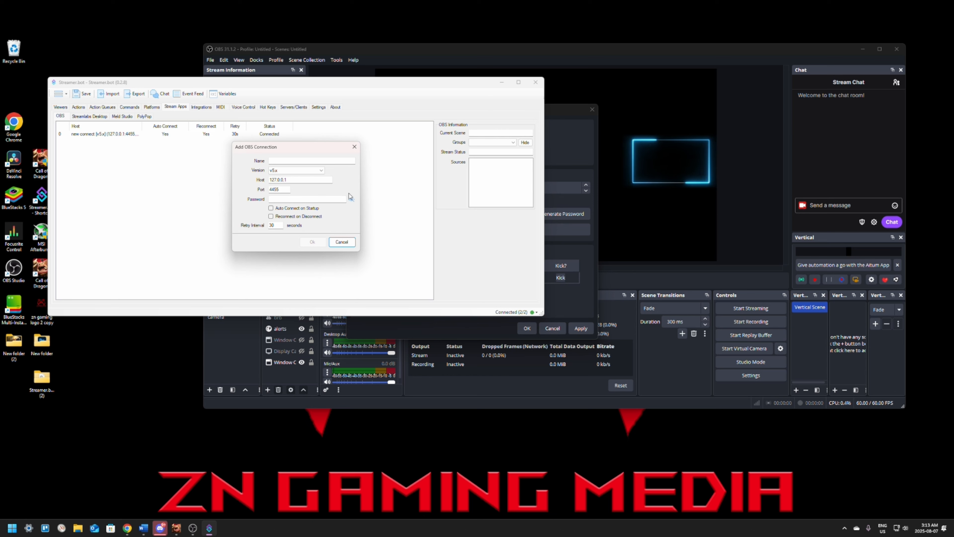
Switch to OBS Studio and copy the server password from the WebSocket connect info.
left_click(554, 110)
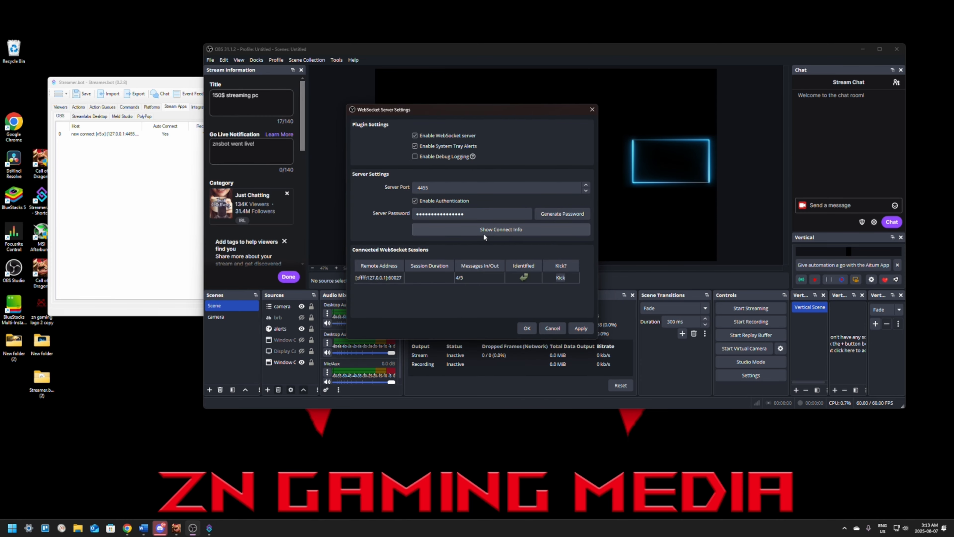
left_click(501, 230)
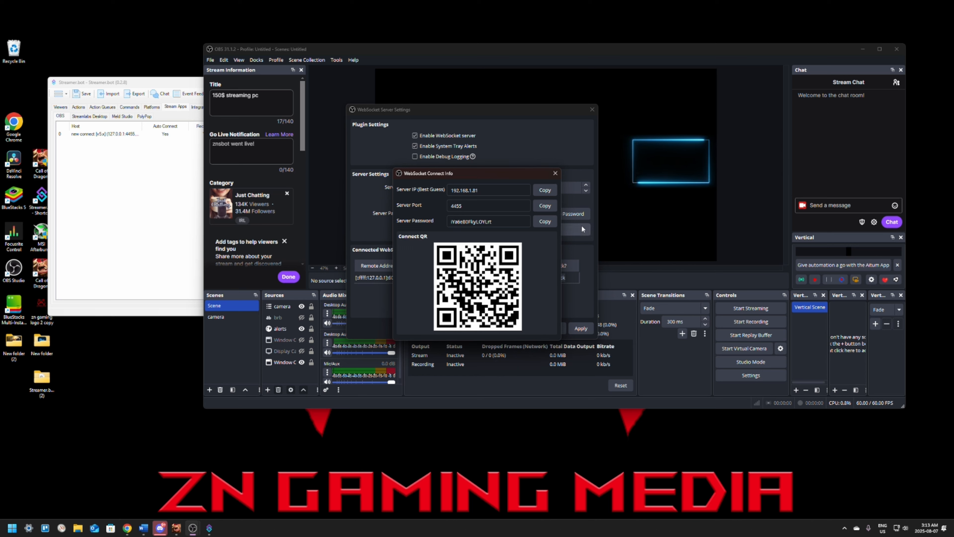
left_click(544, 221)
left_click(555, 173)
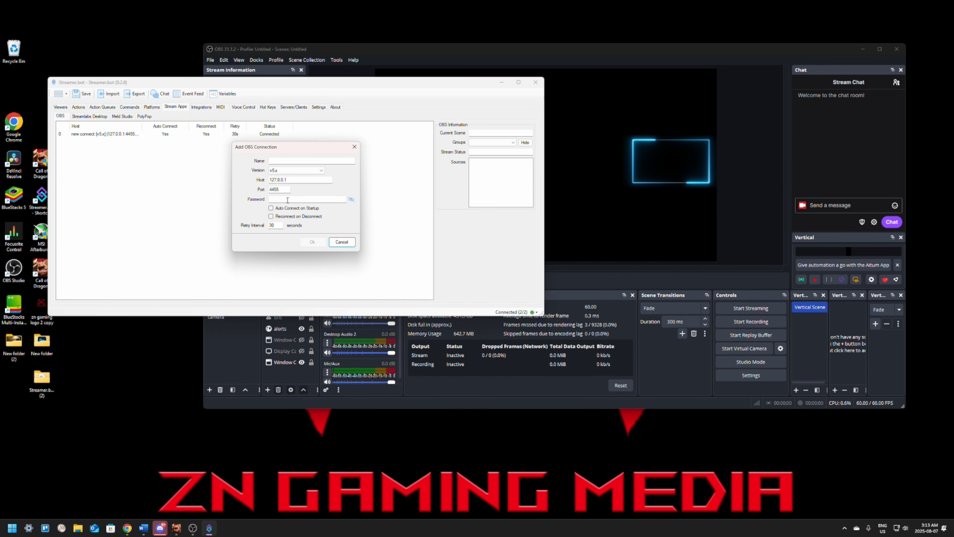
In Streamer.bot's new OBS connection, paste the server password and enable Auto Connect on Startup and Reconnect on Disconnect.
left_click(290, 200)
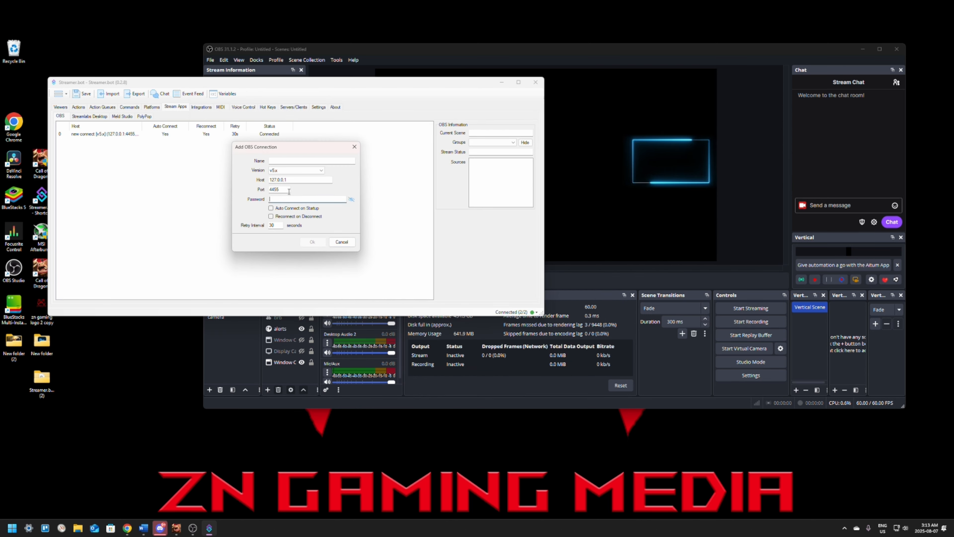
key("ctrl+v")
left_click(271, 208)
left_click(271, 216)
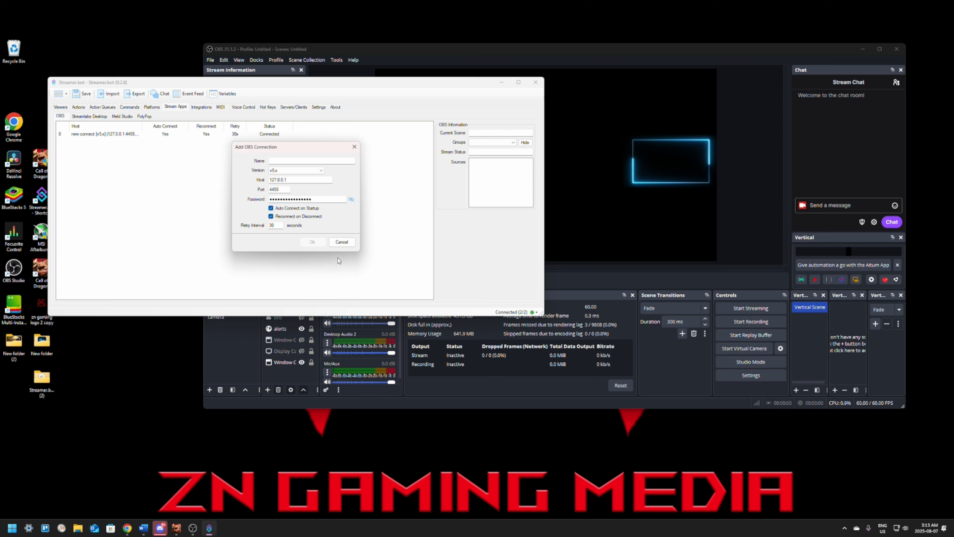
Name the new OBS connection "ggs" and add it to the list.
left_click(300, 163)
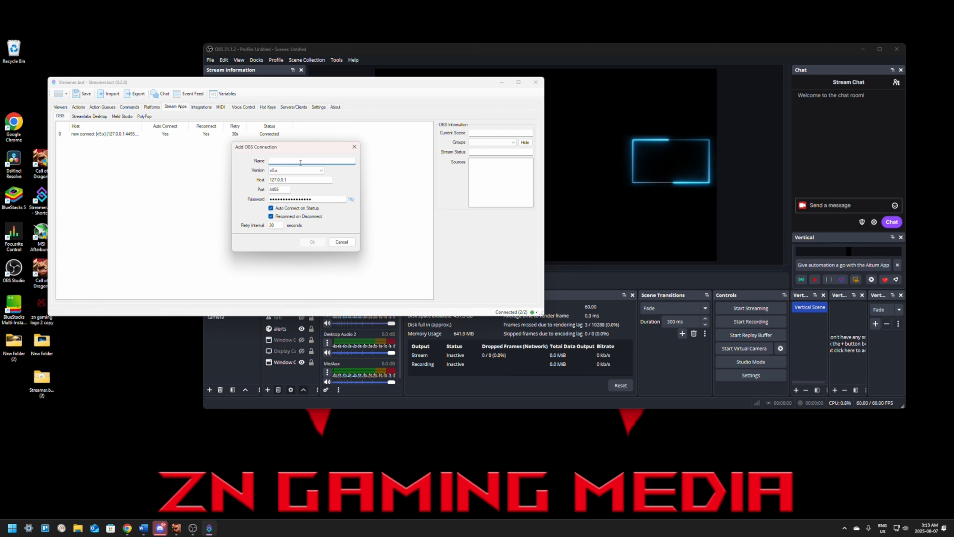
type("ggs")
key("Return")
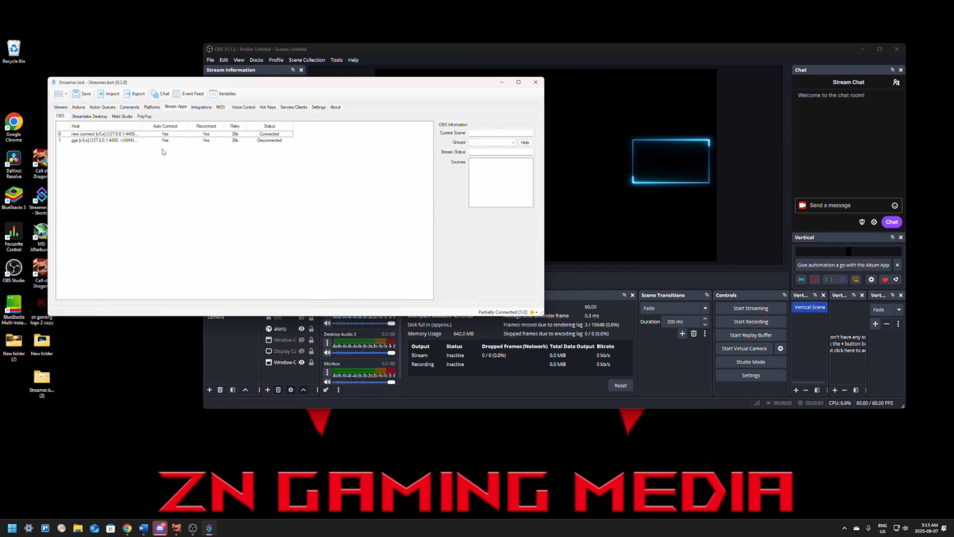
Connect the ggs entry in the OBS connections list.
left_click(263, 140)
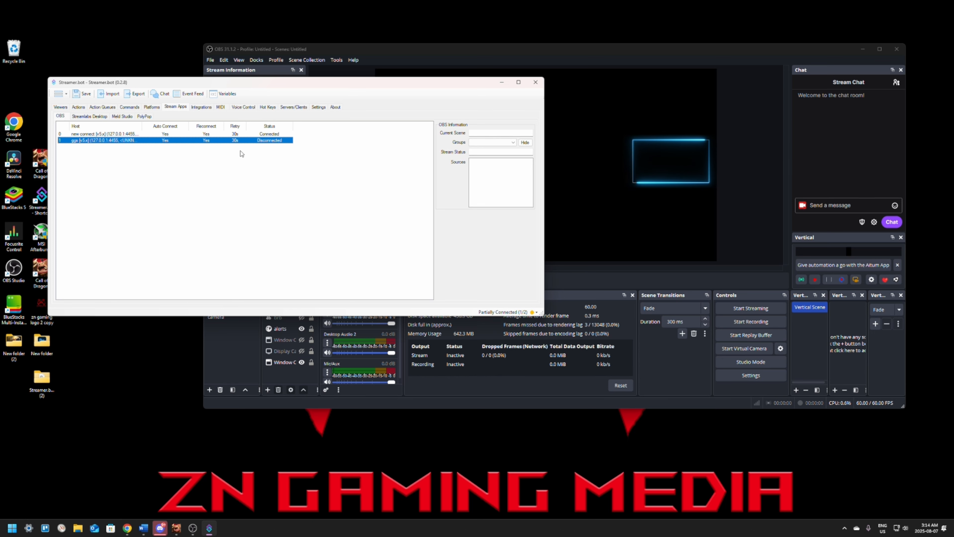
right_click(102, 142)
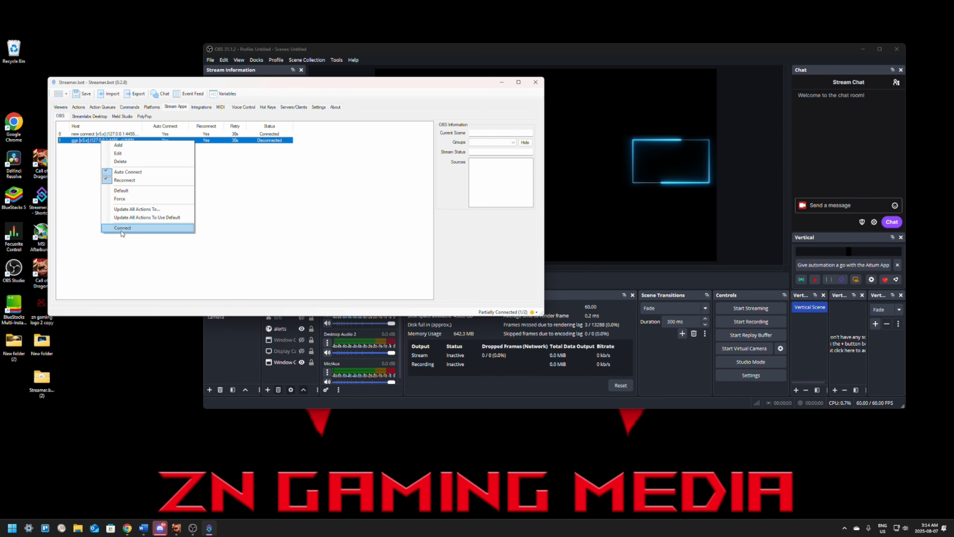
left_click(131, 228)
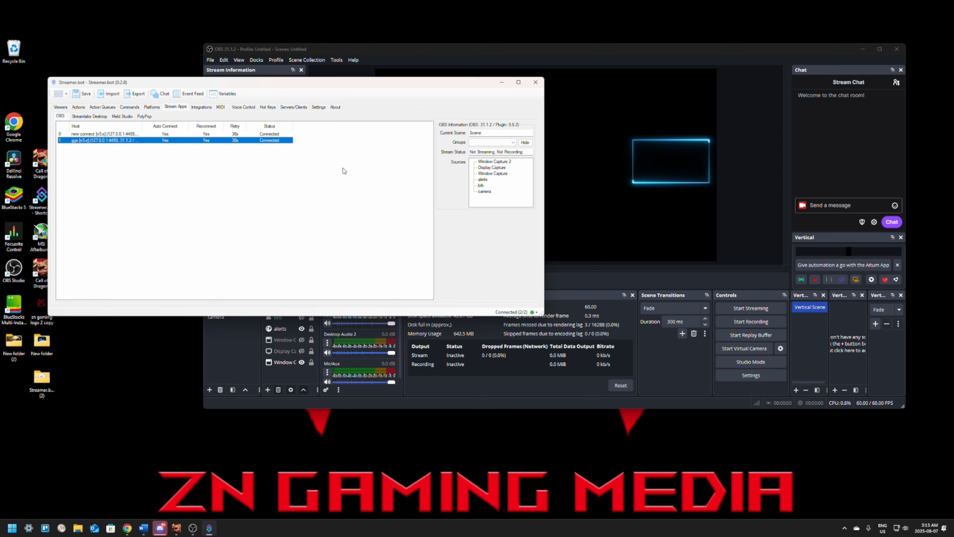
Show Streamer.bot's viewers list and bring the OBS Studio window back to the front.
left_click(60, 106)
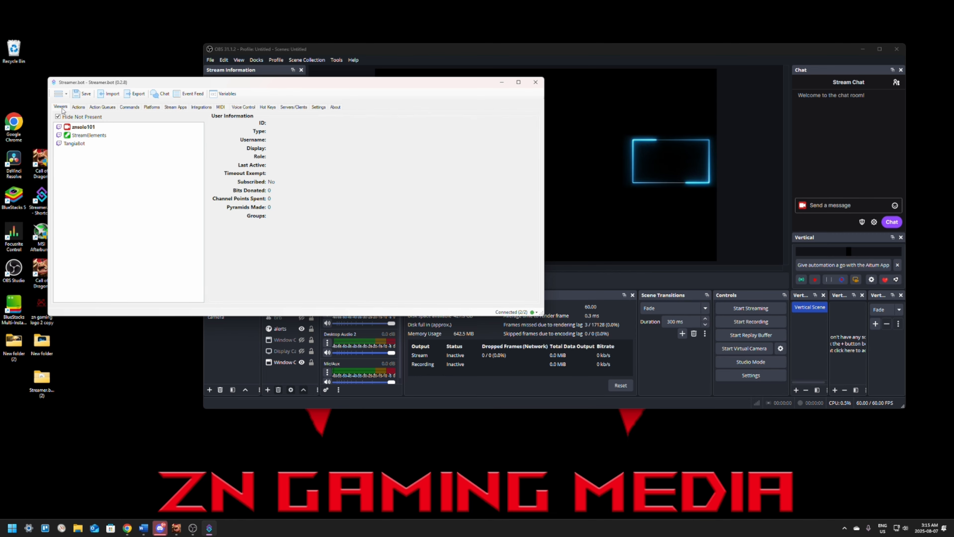
left_click(635, 54)
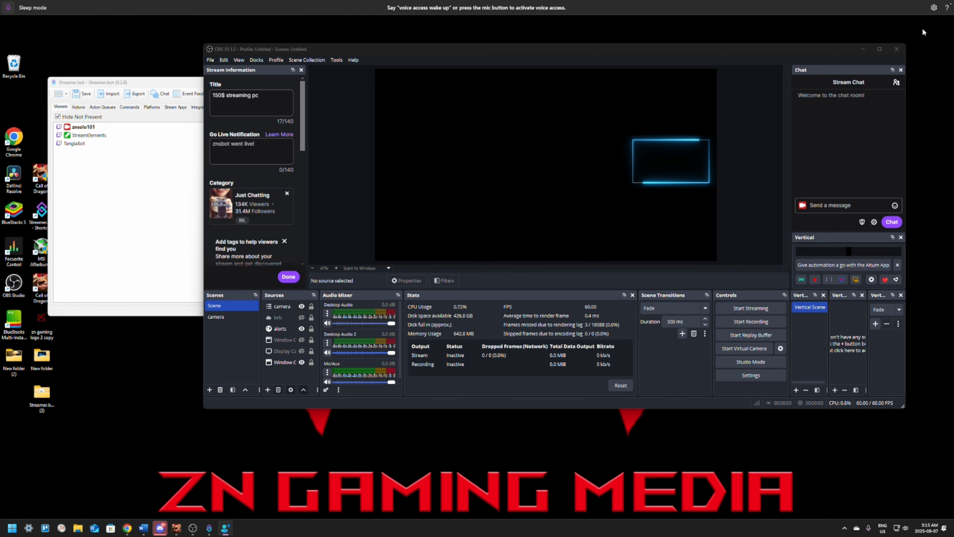
Open the voice shortcuts list in the Windows voice access commands and move its window up over OBS Studio.
left_click(947, 8)
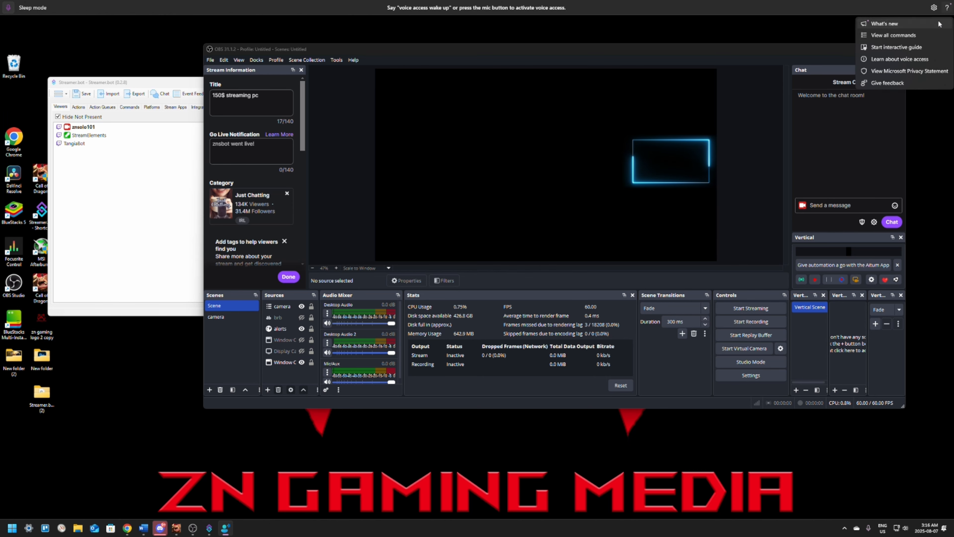
left_click(886, 36)
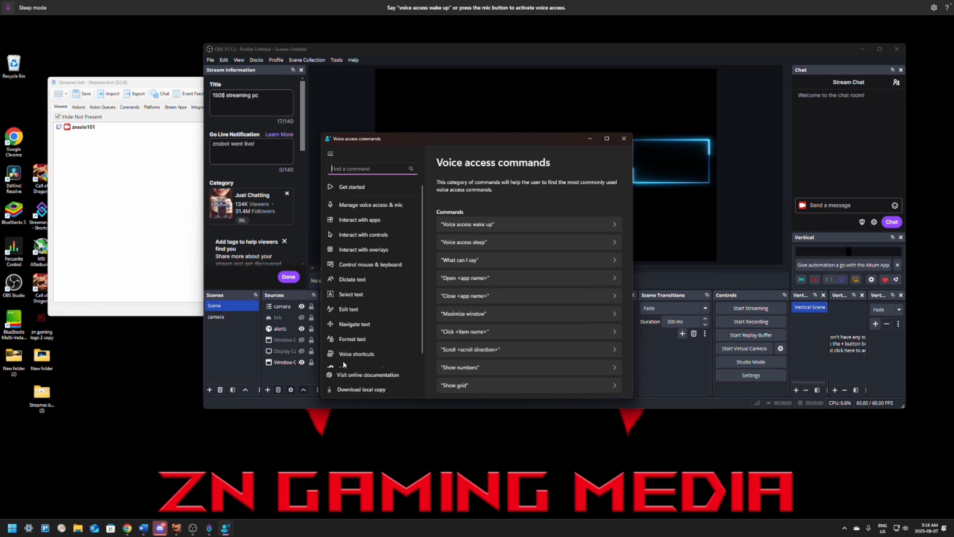
left_click(347, 355)
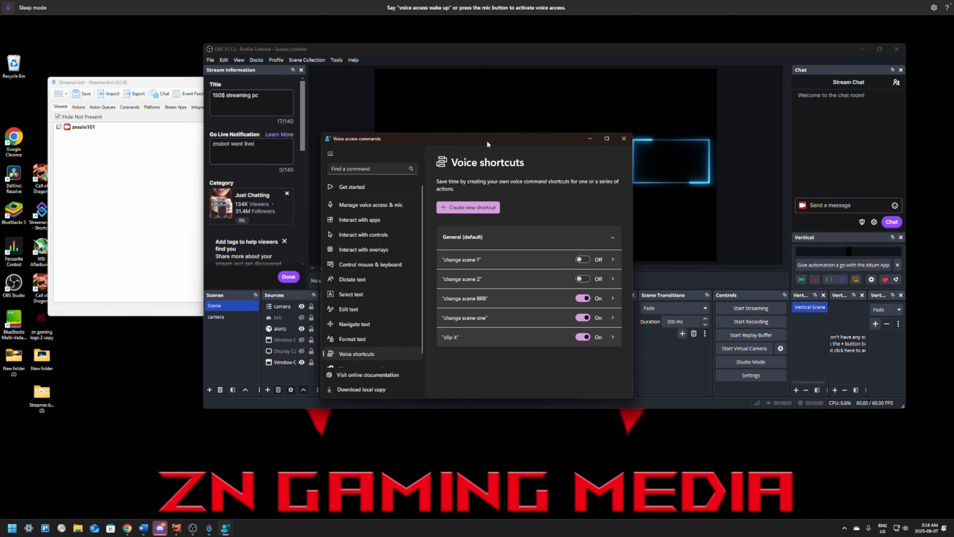
left_click_drag(487, 141, 423, 67)
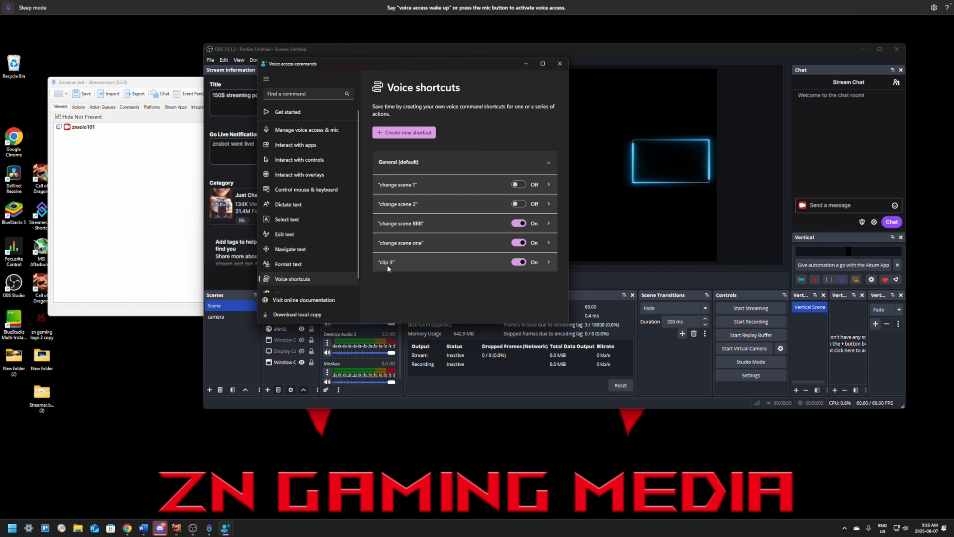
Remove the F6-only key action from the "clip it" voice shortcut, save it, and close the voice access commands window.
left_click(451, 263)
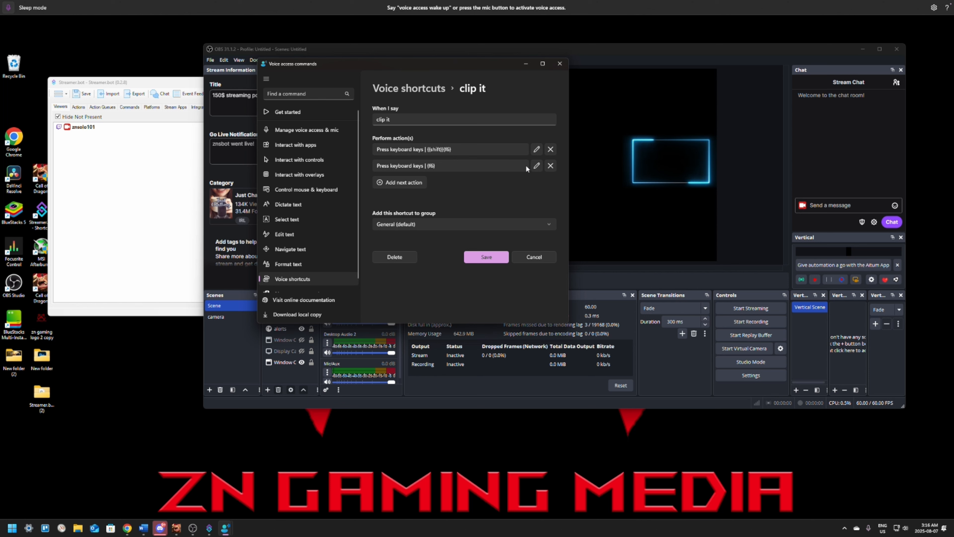
left_click(551, 166)
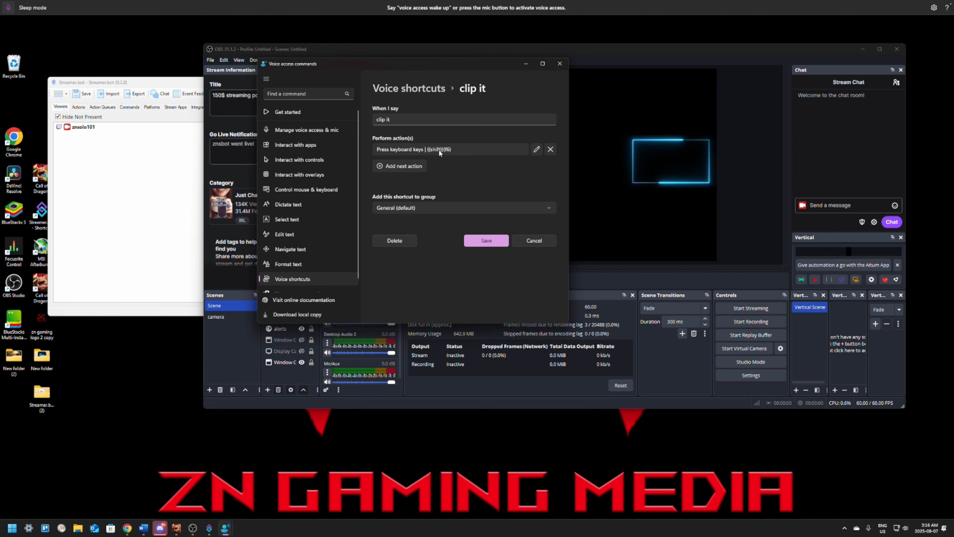
left_click(487, 245)
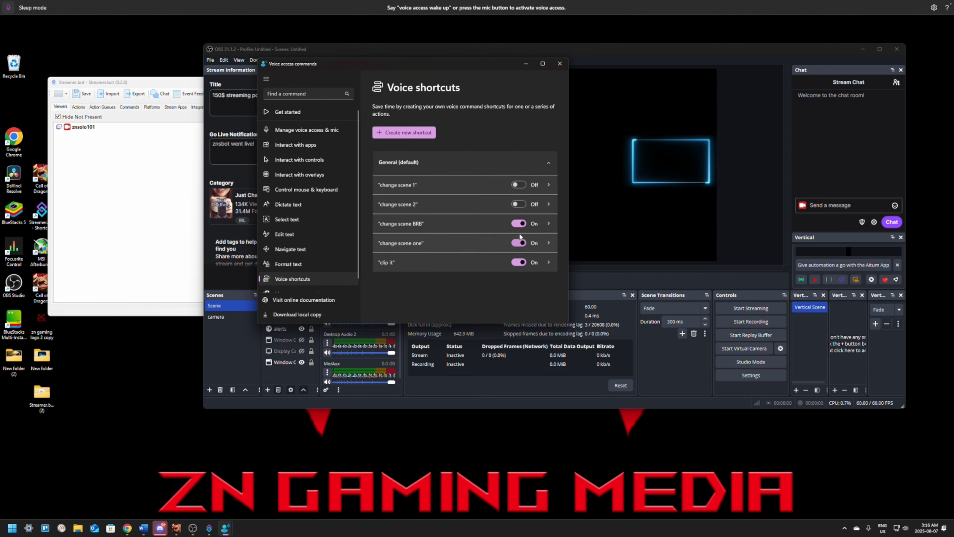
left_click(561, 65)
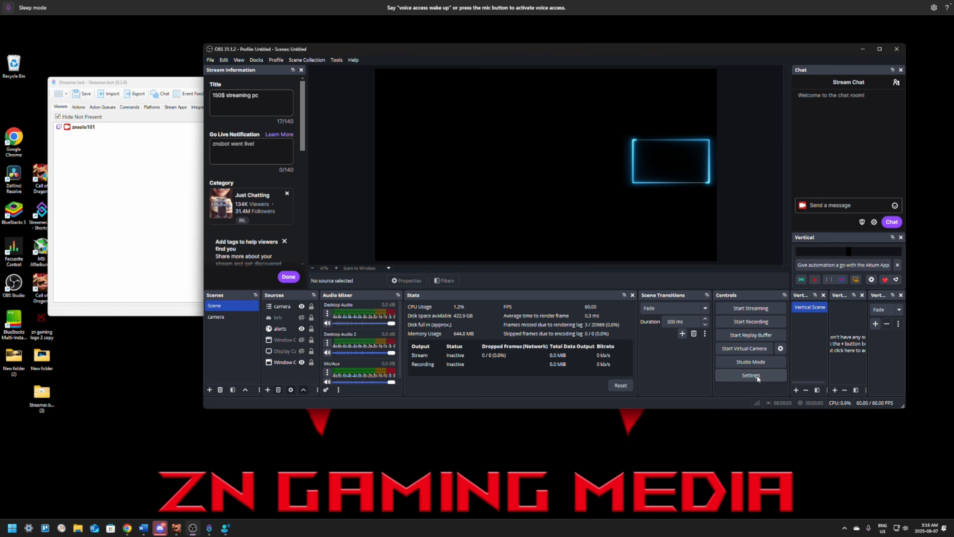
In the OBS Studio hotkey settings, check which hotkey is assigned to the Replay Buffer's Save Replay.
left_click(749, 375)
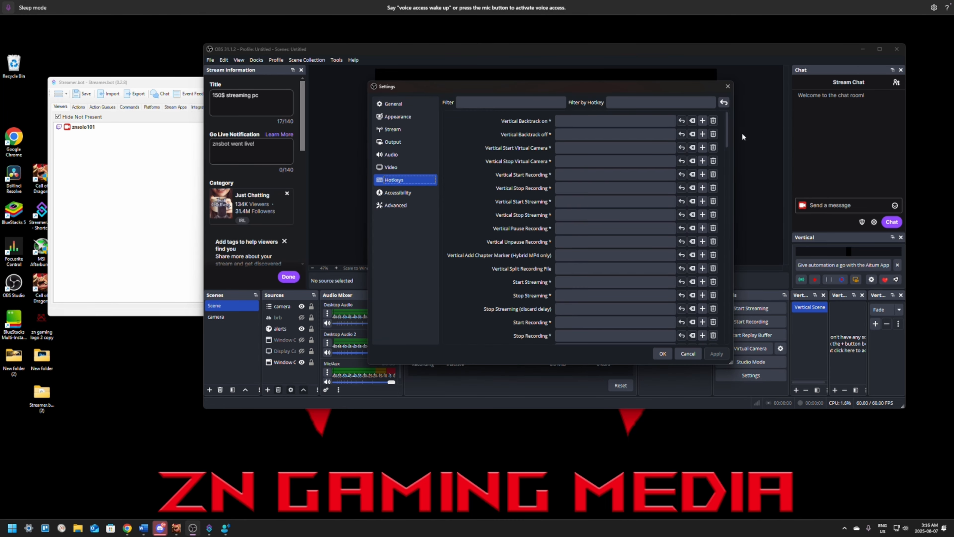
left_click_drag(724, 129, 724, 205)
left_click(591, 175)
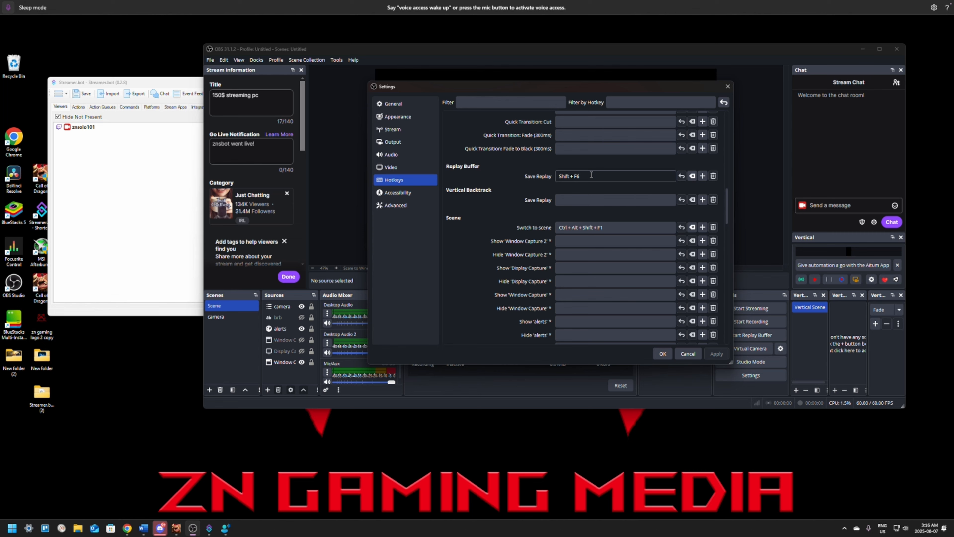
left_click(661, 354)
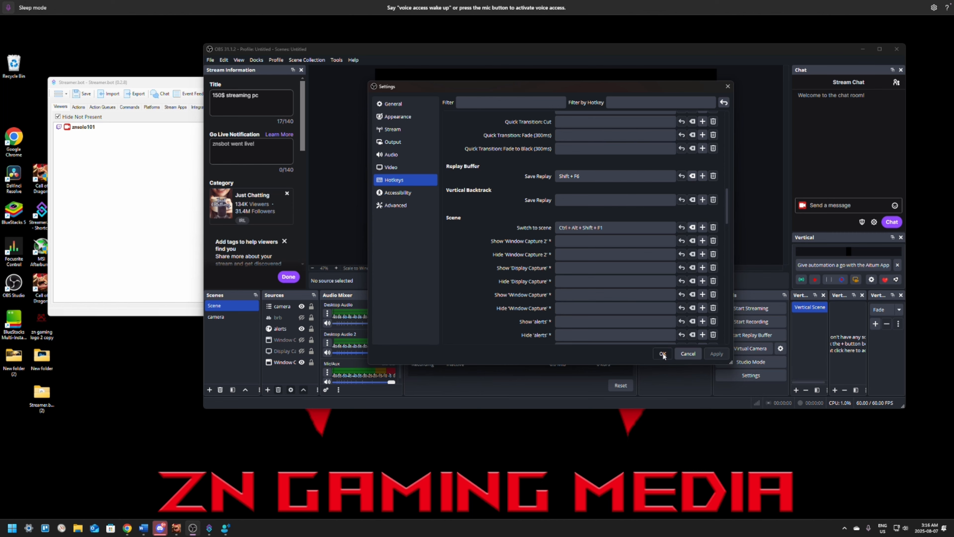
Enable "Automatically start replay buffer when streaming" in the OBS general output settings and save the change.
left_click(753, 376)
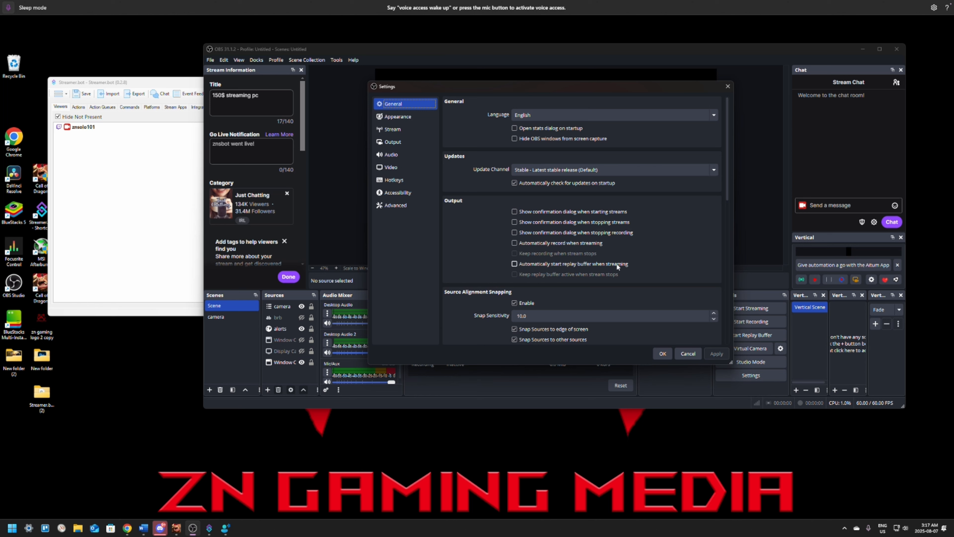
left_click(515, 264)
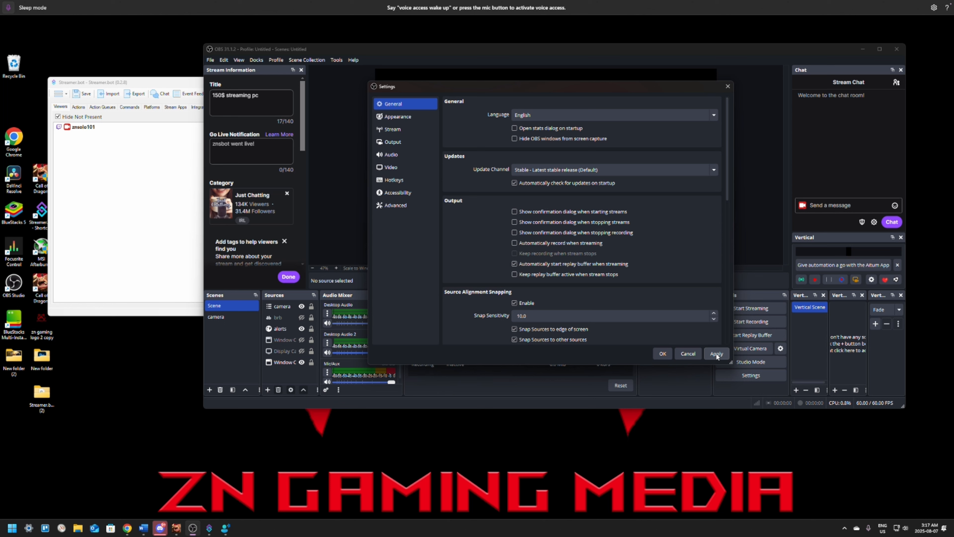
left_click(665, 356)
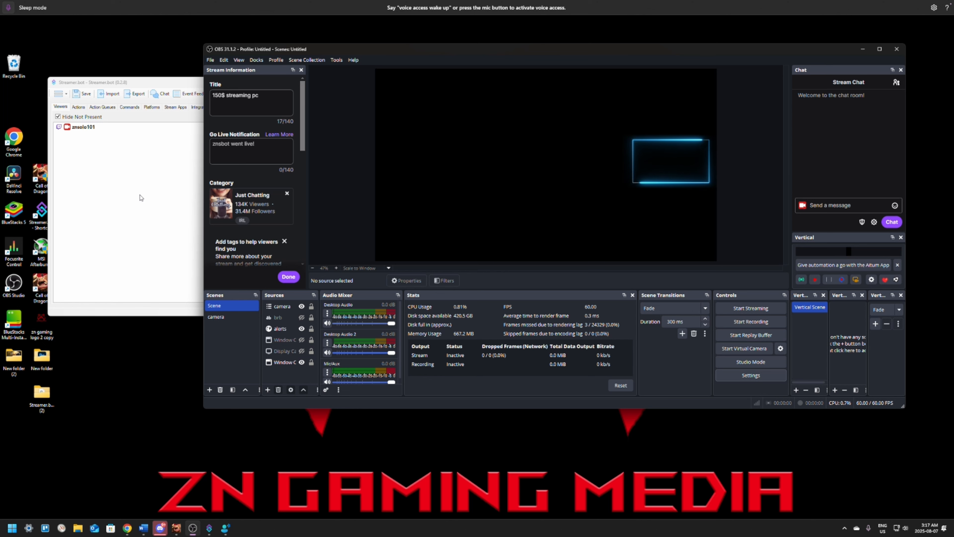
Switch to Streamer.bot and add a new enabled action named "clip it" with the default queue.
left_click(140, 207)
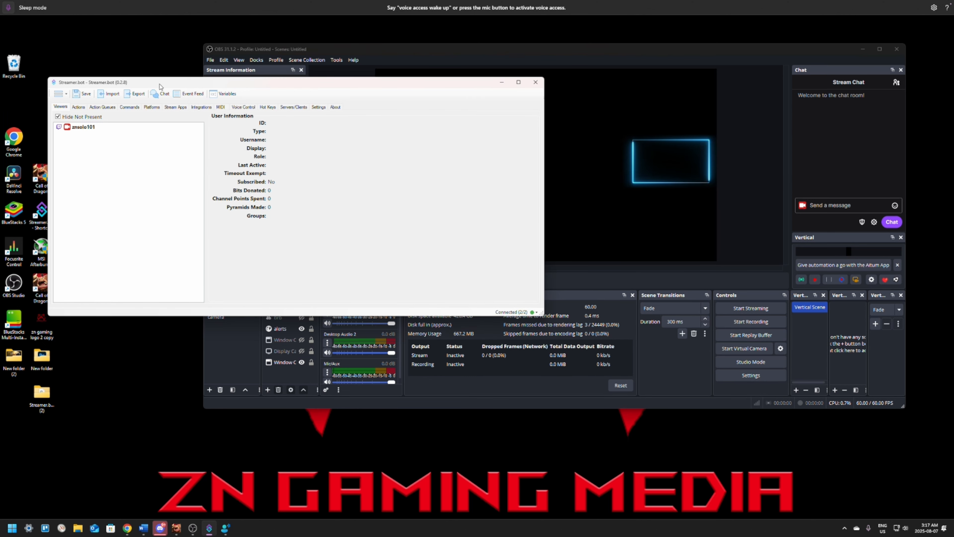
left_click(78, 107)
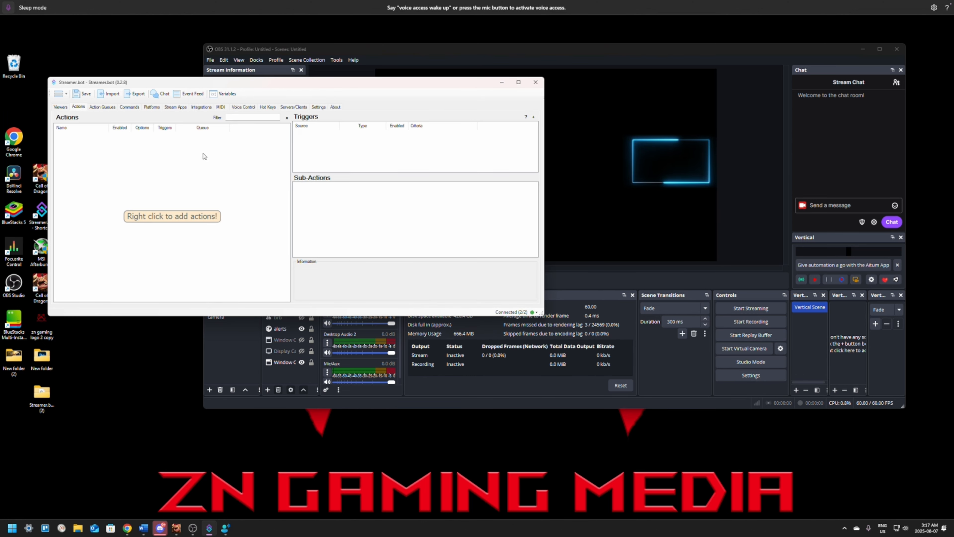
right_click(189, 156)
left_click(195, 167)
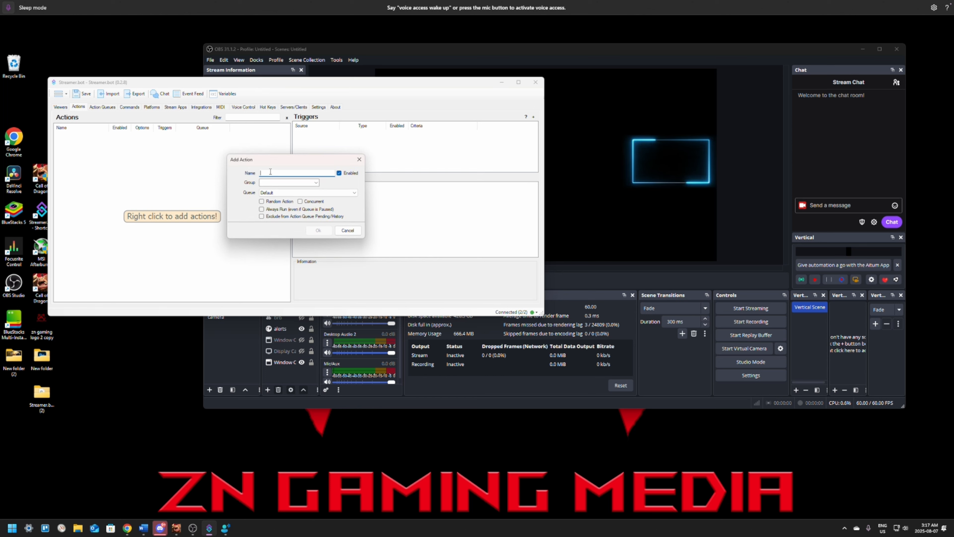
type("clip it")
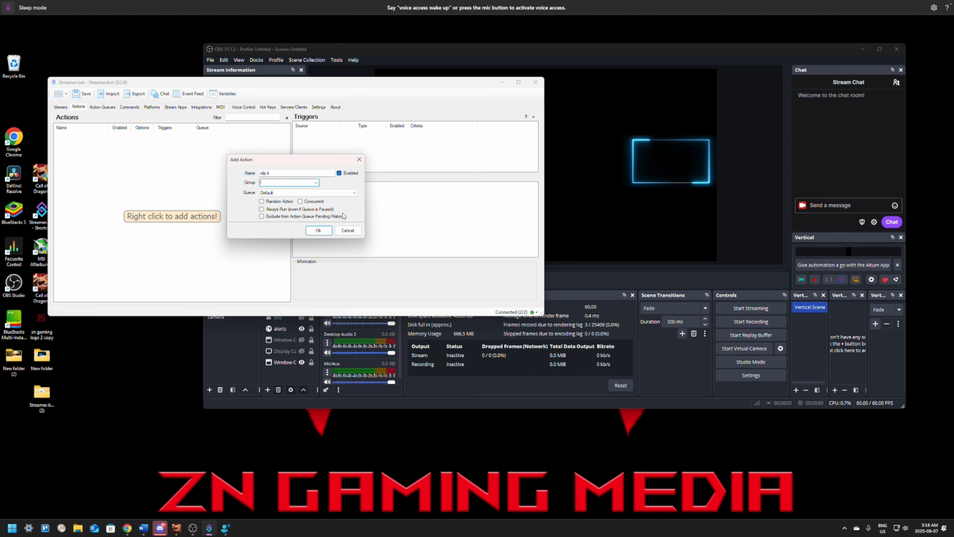
left_click(318, 232)
left_click(91, 176)
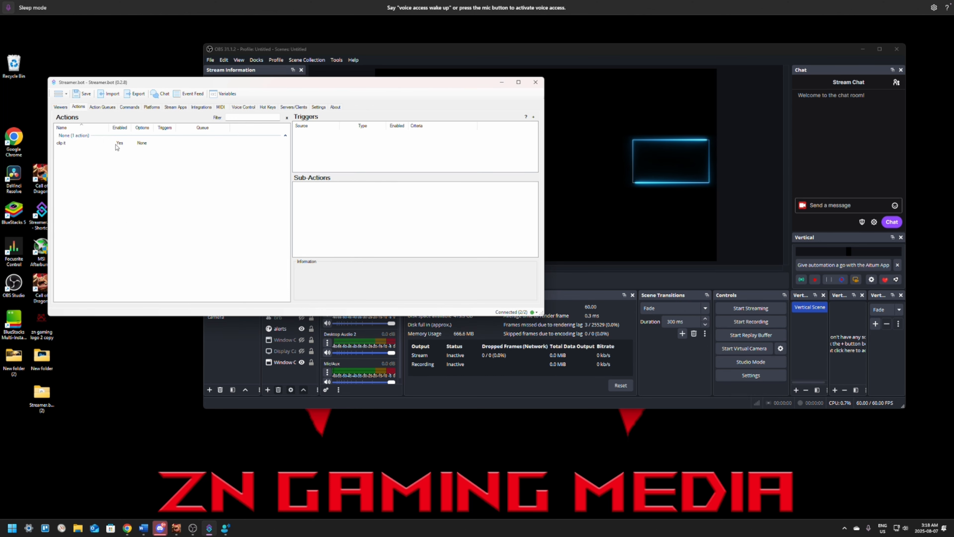
For the "clip it" action, start a core HotKey Press trigger and open the creation of a new global hotkey.
left_click(91, 143)
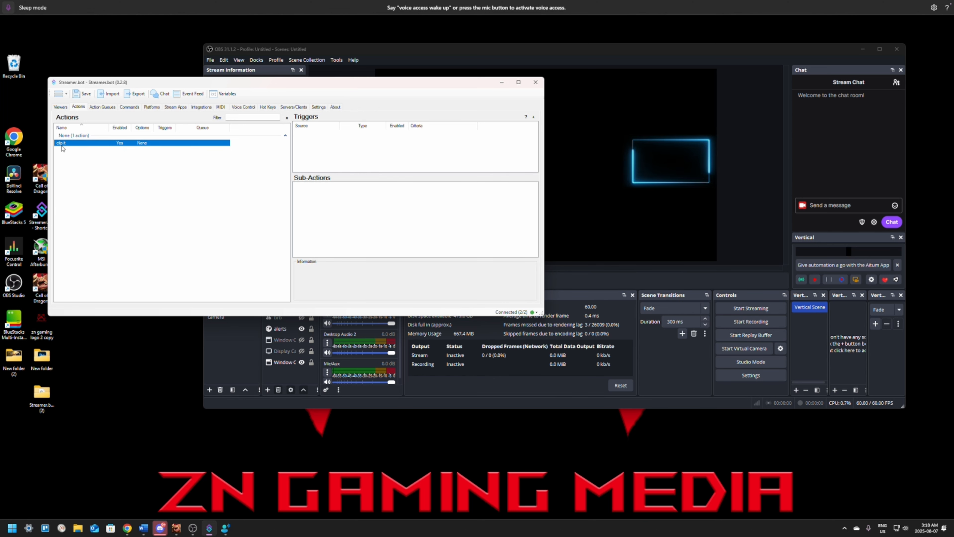
left_click(346, 148)
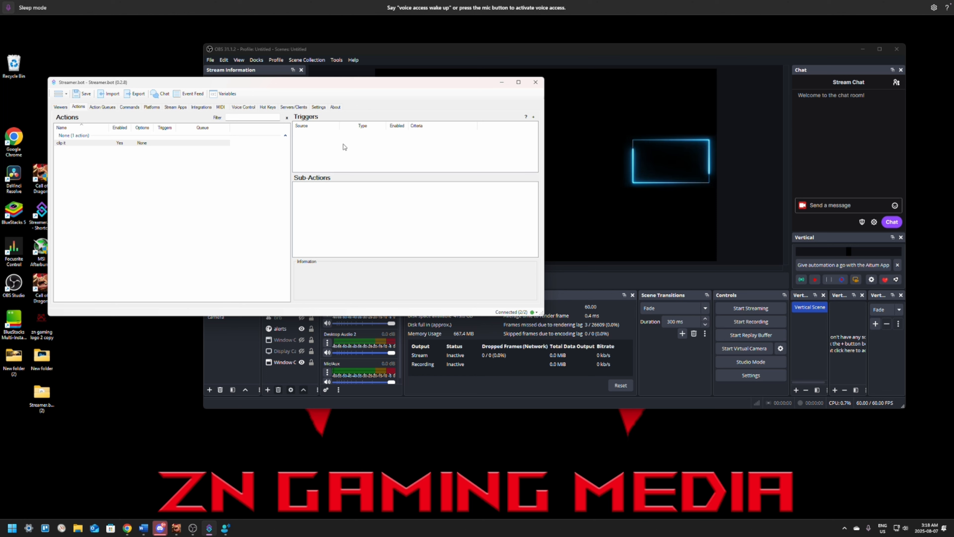
right_click(365, 146)
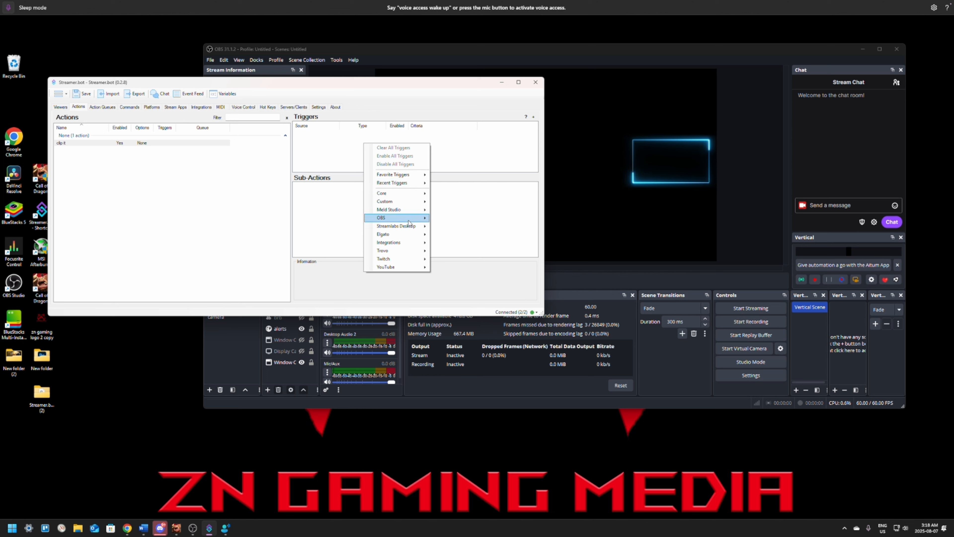
mouse_move(403, 197)
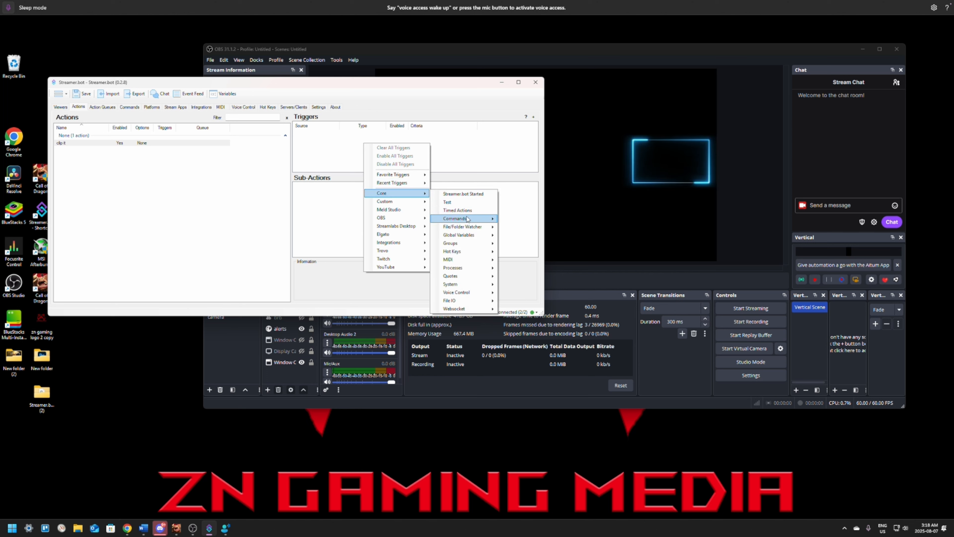
mouse_move(468, 251)
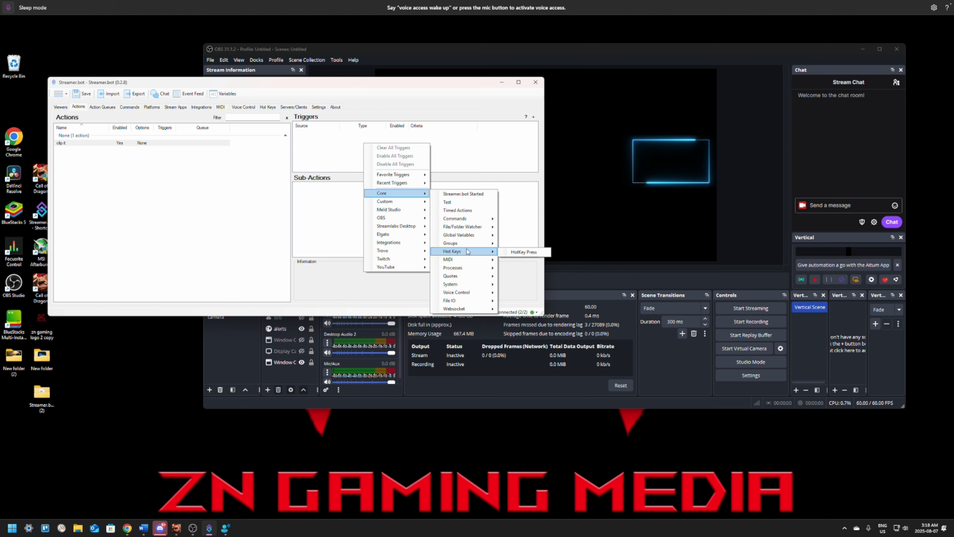
left_click(526, 253)
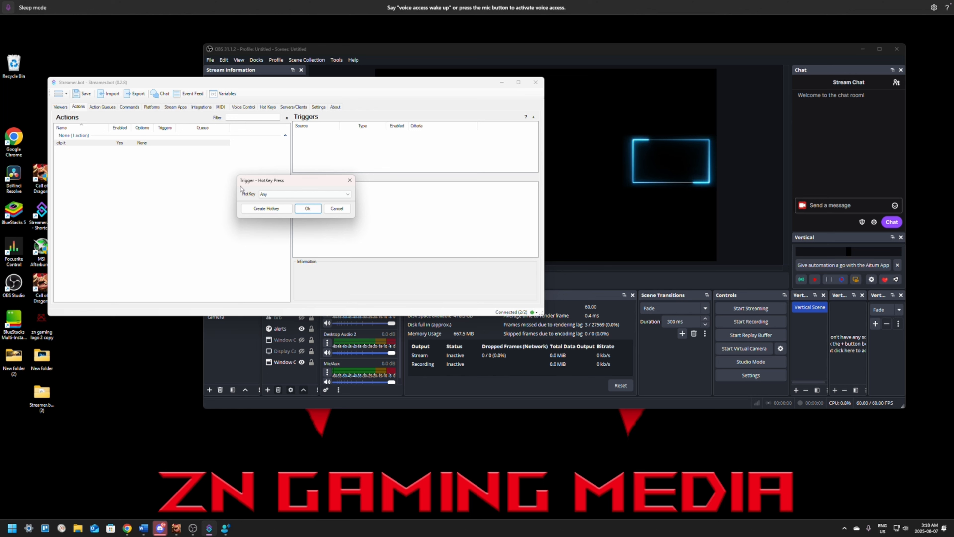
left_click(261, 195)
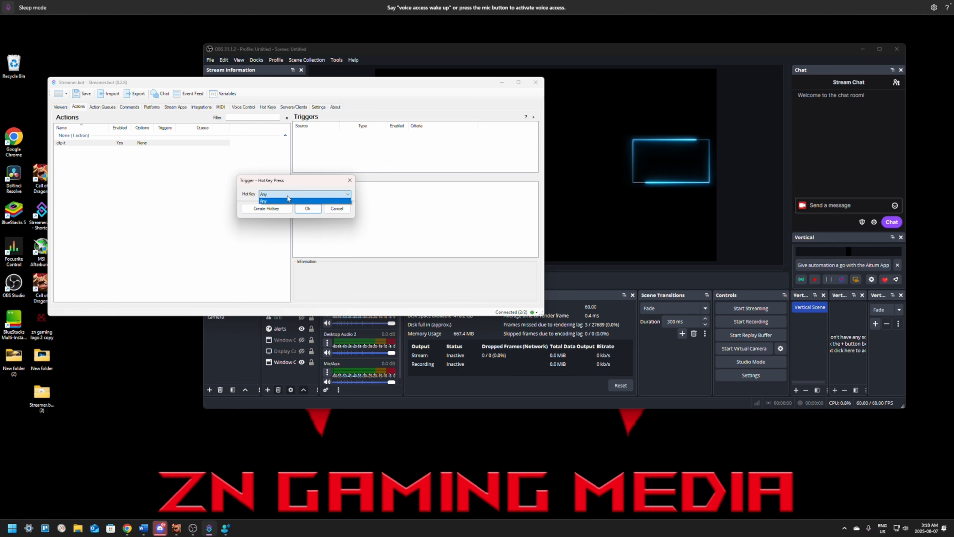
left_click(262, 196)
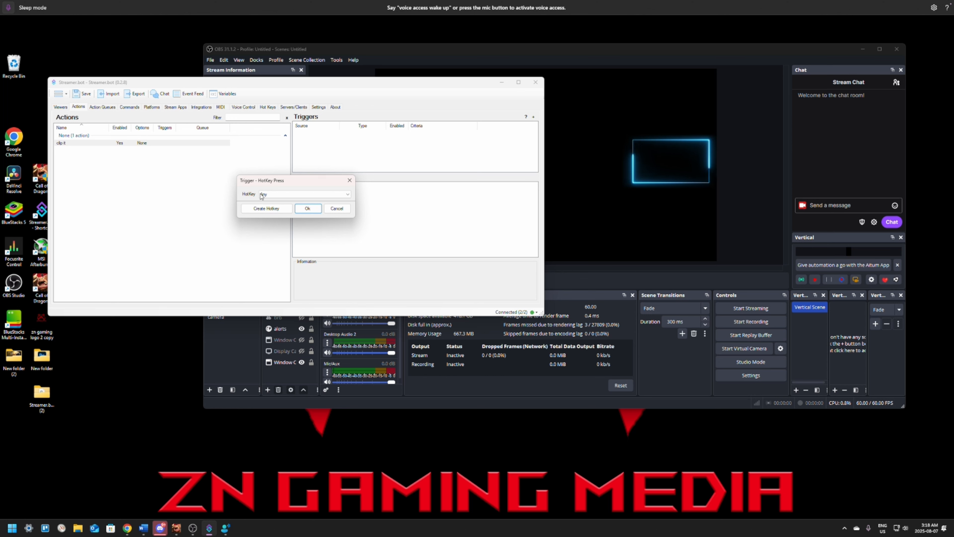
left_click(266, 209)
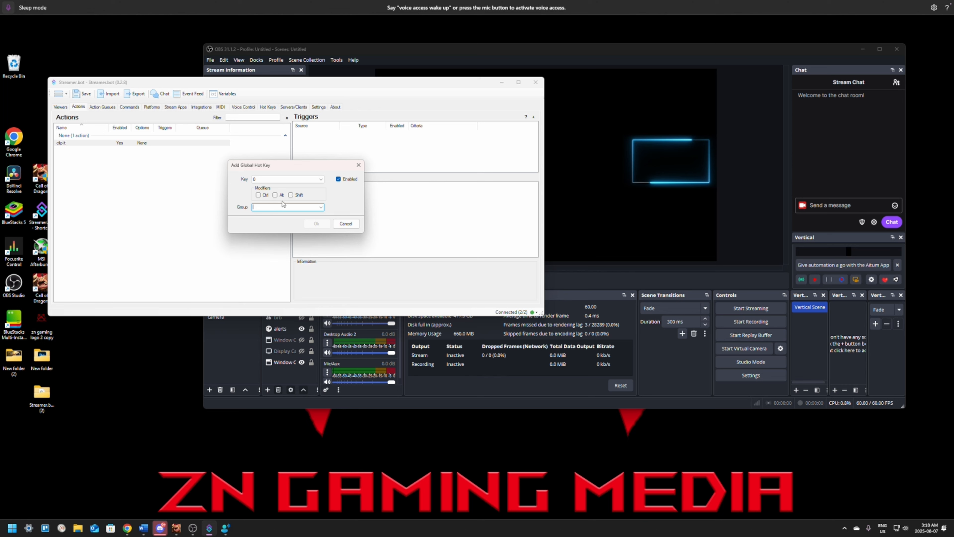
Set the new global hotkey to F6 with the Shift modifier.
left_click(295, 179)
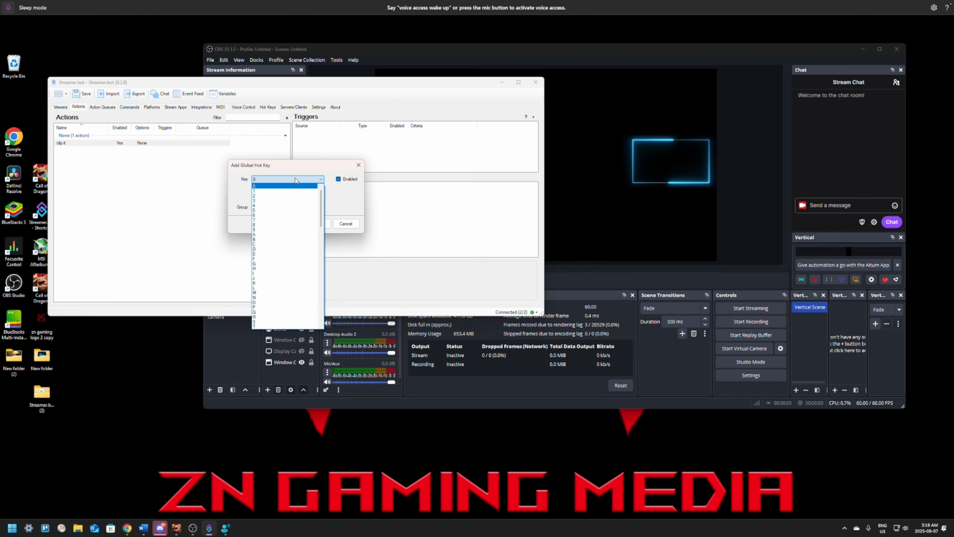
left_click(265, 215)
left_click(302, 180)
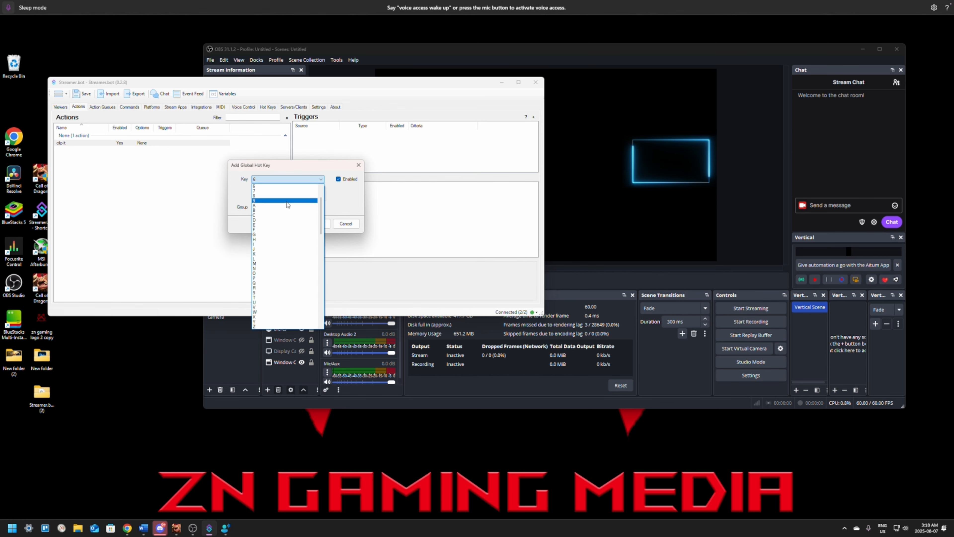
scroll(276, 255, "down", 7)
scroll(275, 254, "down", 3)
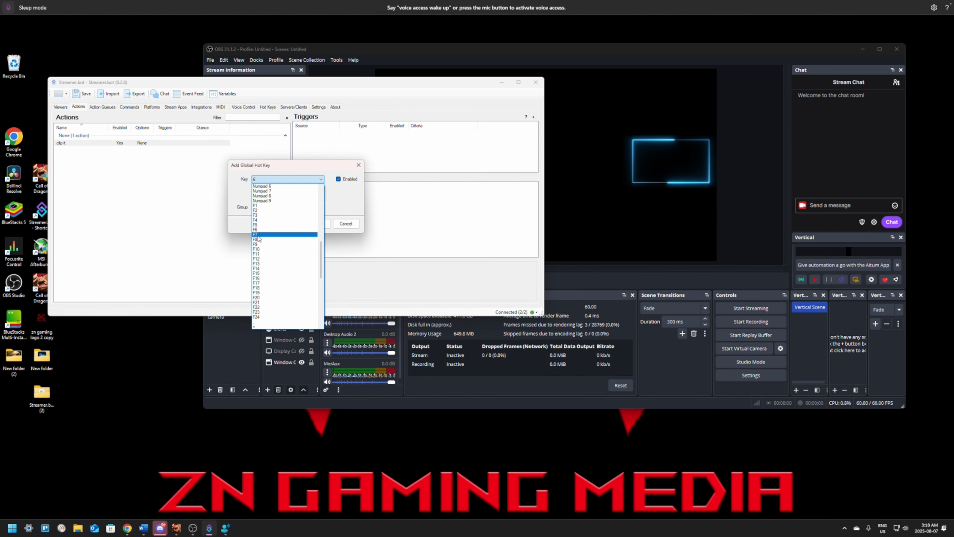
left_click(263, 245)
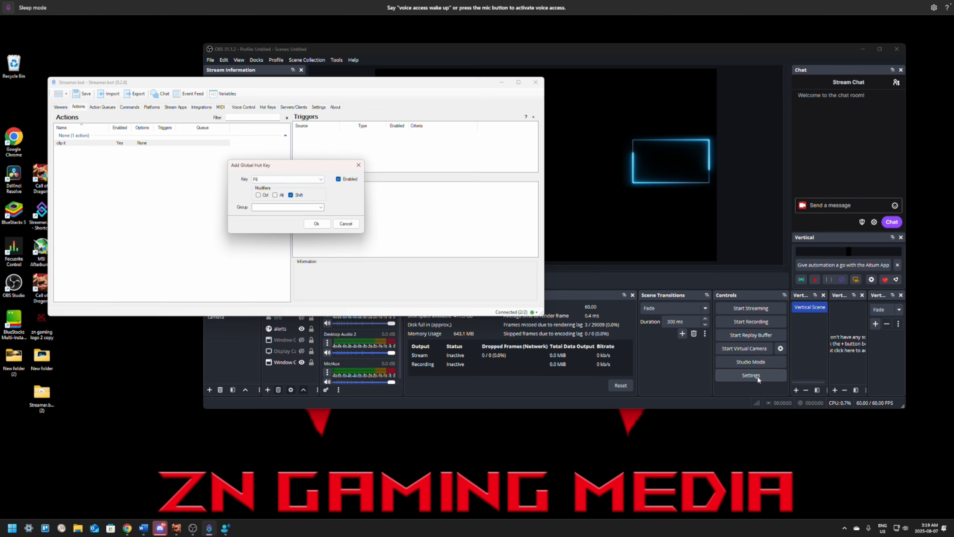
Switch to OBS Studio and compare its Save Replay hotkey with the Streamer.bot hotkey, then close the settings.
left_click(743, 373)
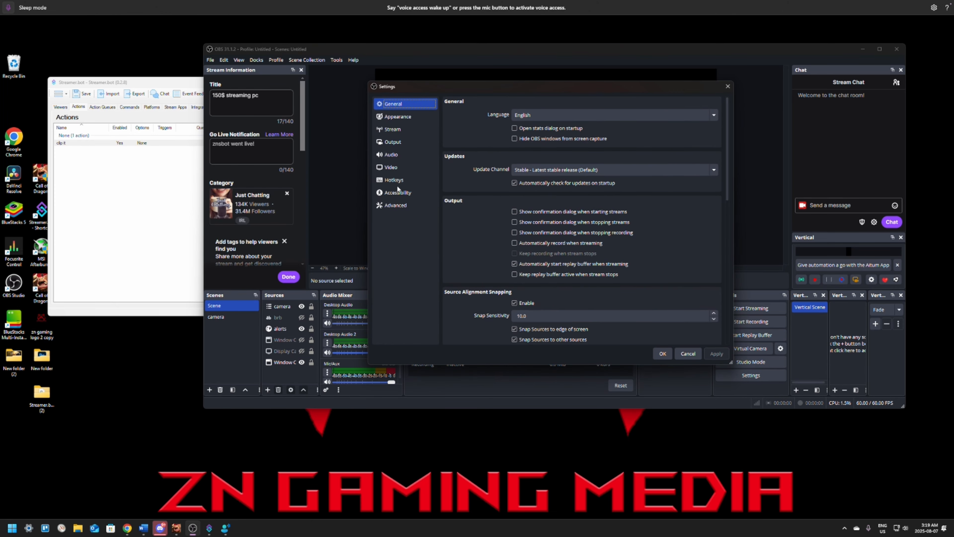
left_click(397, 181)
scroll(597, 209, "down", 10)
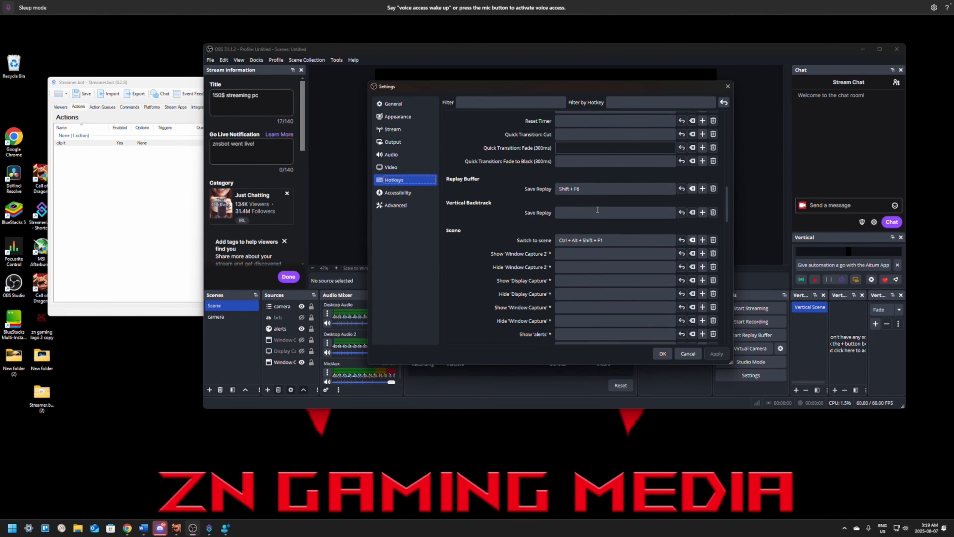
left_click(663, 354)
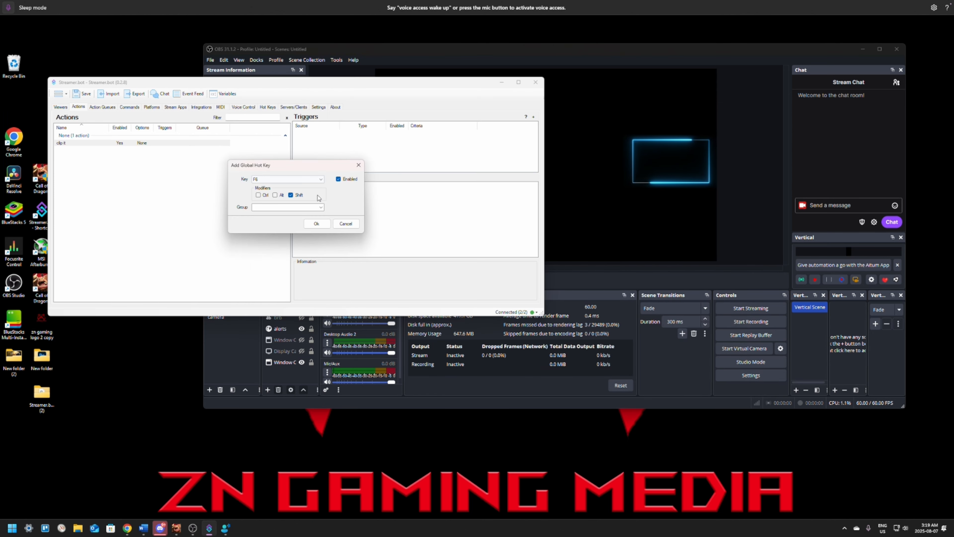
Save the Shift + F6 global hotkey and add it as the HotKey Press trigger of the "clip it" action.
left_click(318, 224)
left_click(314, 208)
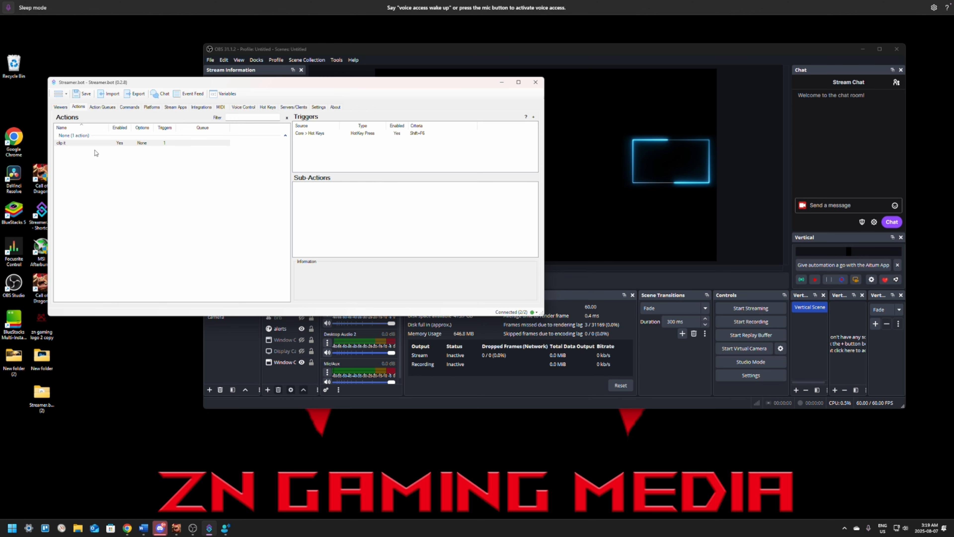
Start adding a core Play Sound sub-action to the "clip it" action.
right_click(307, 200)
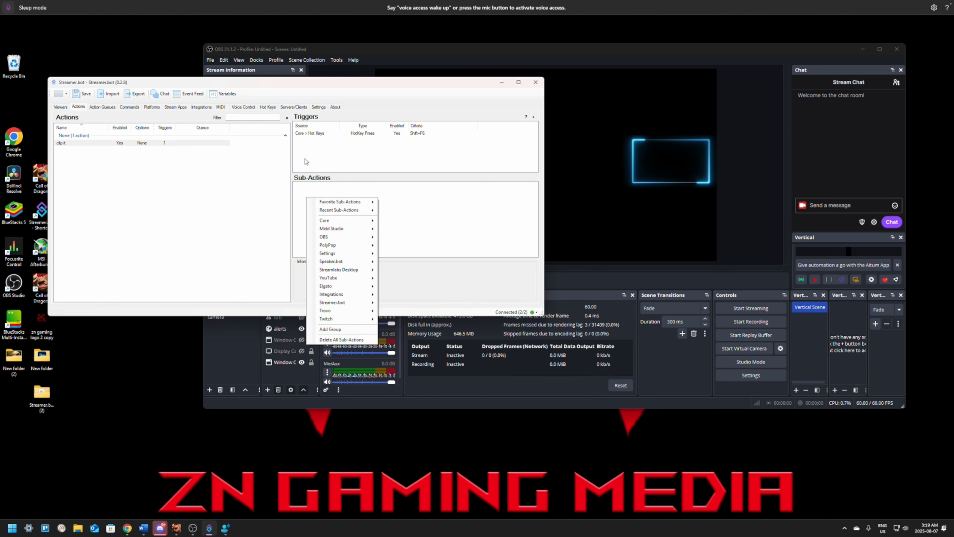
mouse_move(359, 224)
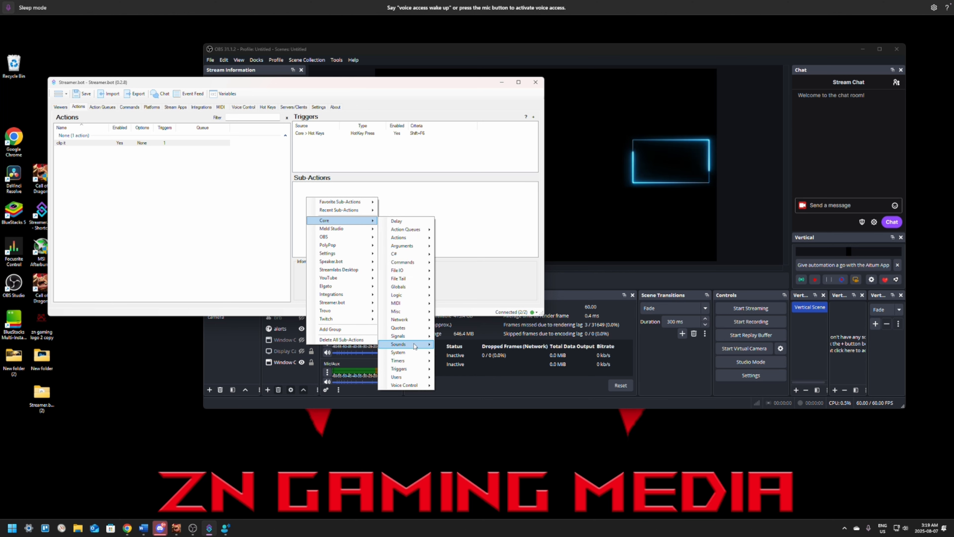
mouse_move(415, 346)
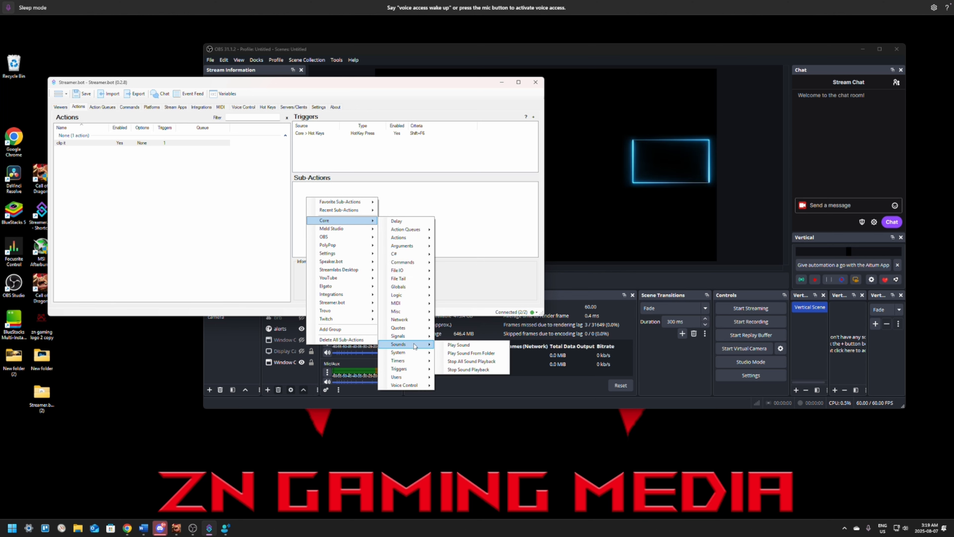
left_click(457, 349)
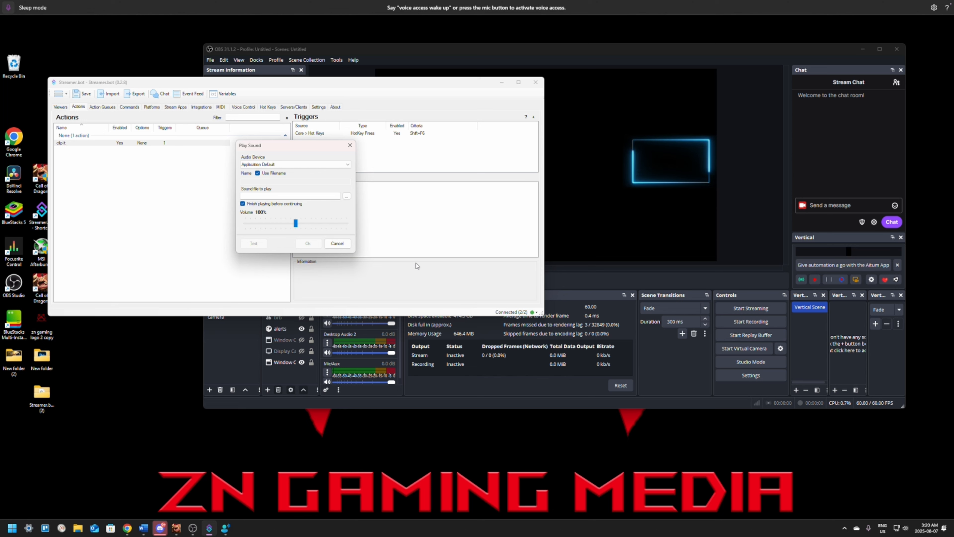
Review the audio devices available for the Play Sound sub-action, keeping Application Default selected.
left_click(319, 165)
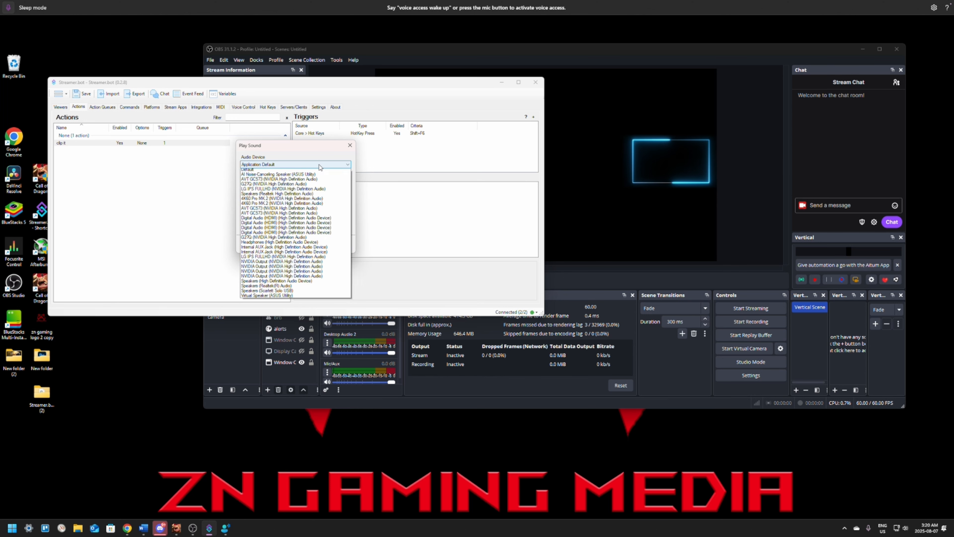
left_click(320, 166)
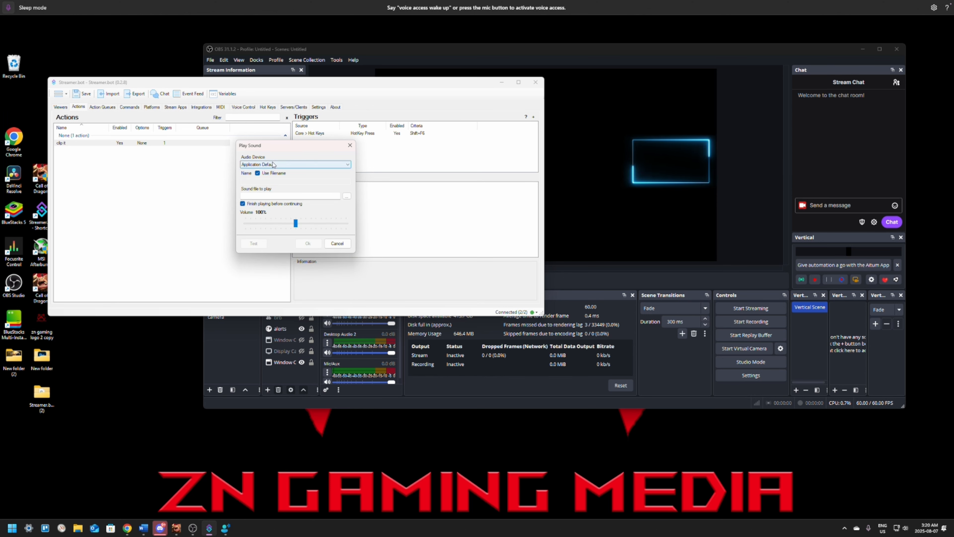
left_click(304, 169)
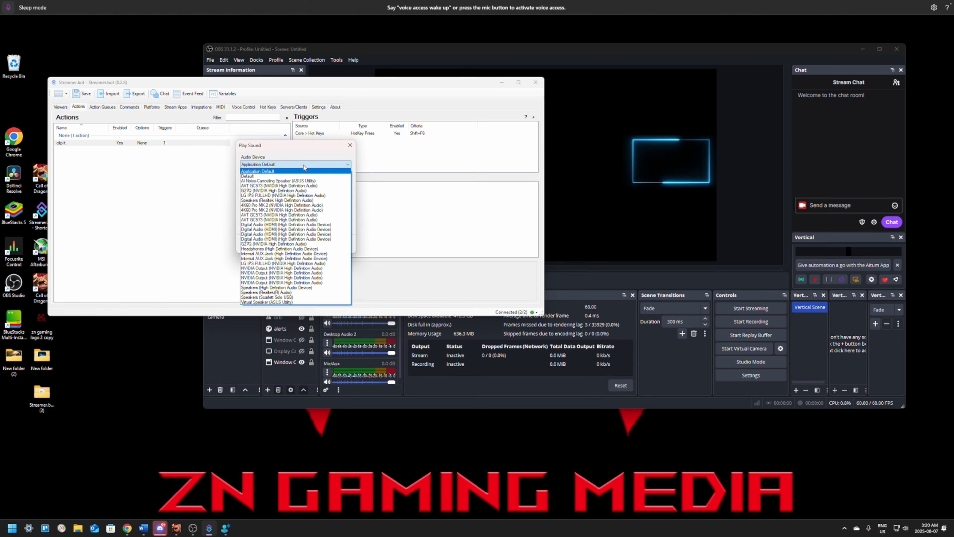
left_click(305, 168)
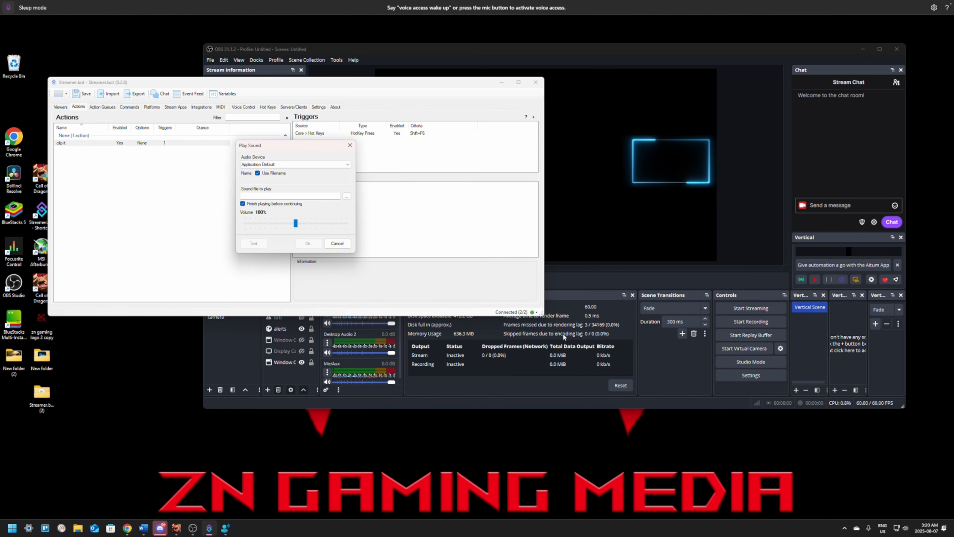
left_click(928, 528)
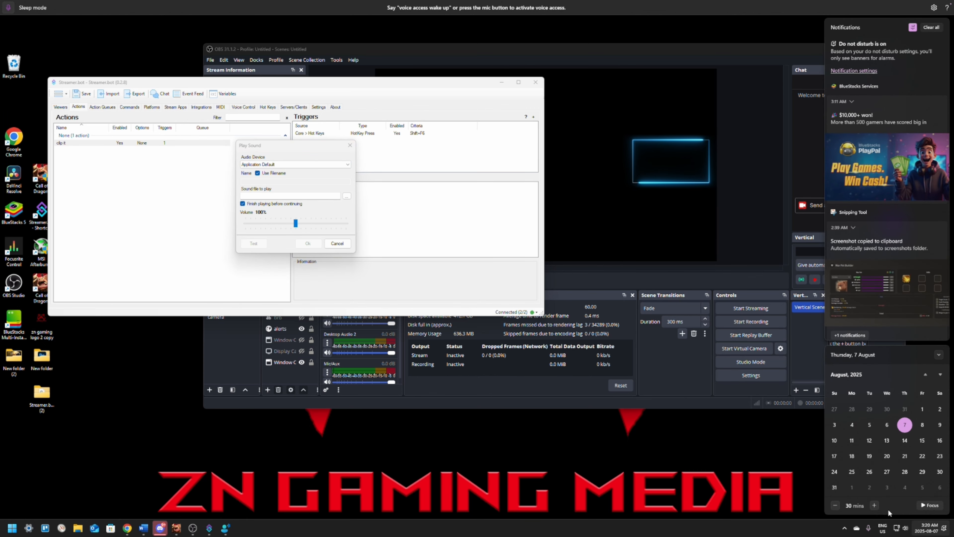
left_click(908, 529)
left_click(556, 478)
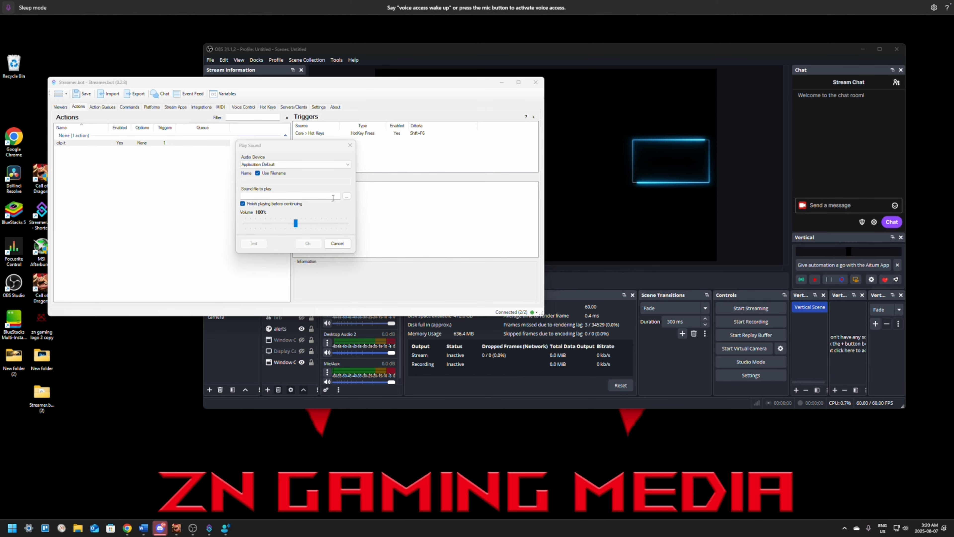
Choose the "solo robo" file from the stream network drive (Y:) as the sound to play.
left_click(346, 196)
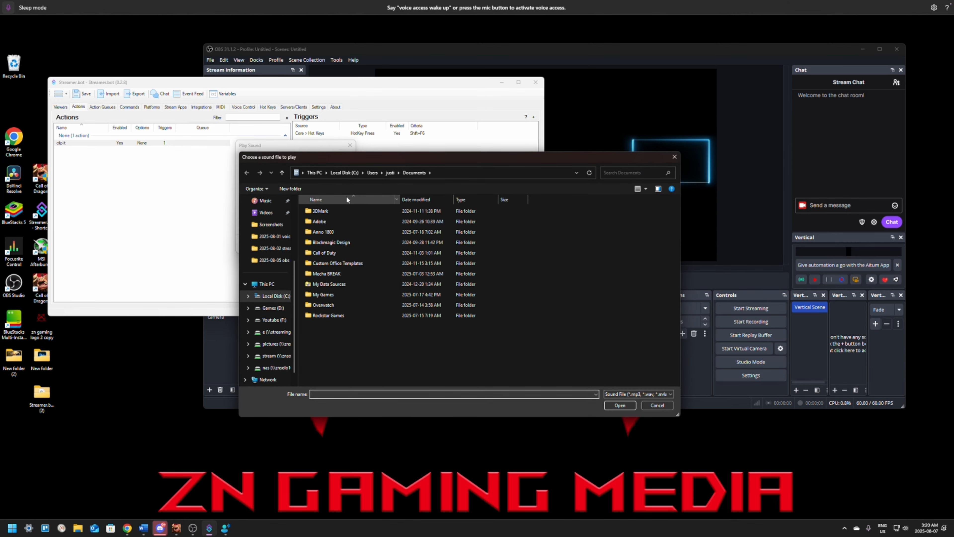
left_click(274, 320)
left_click(275, 332)
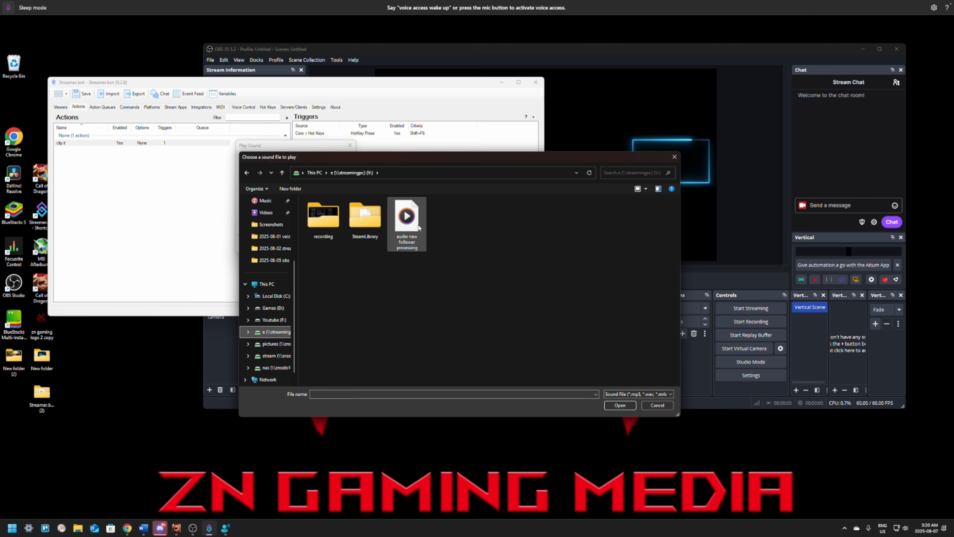
left_click(284, 358)
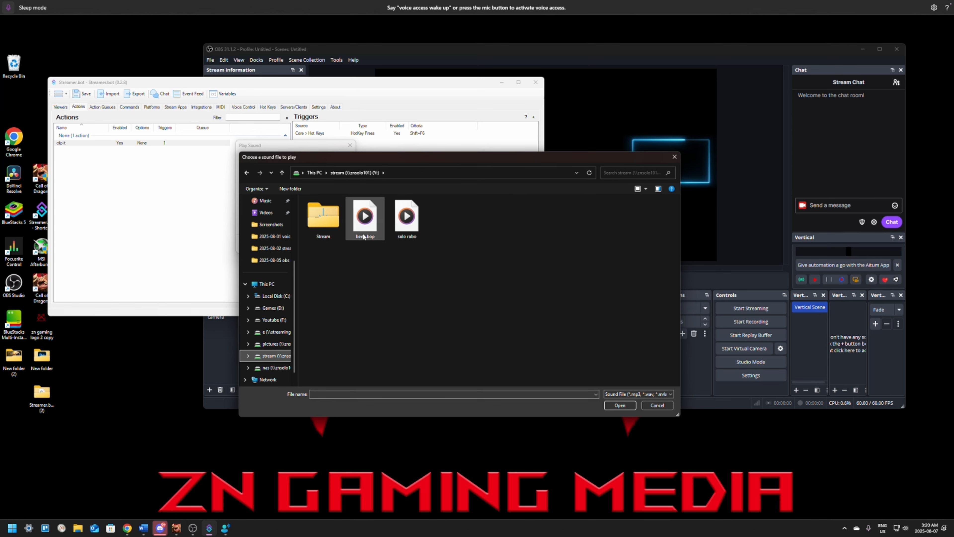
left_click(410, 224)
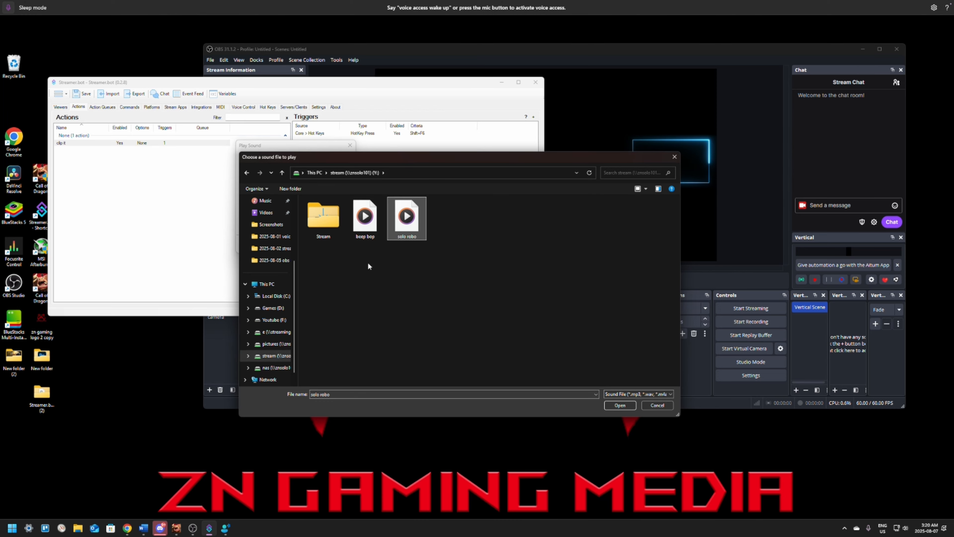
left_click(622, 405)
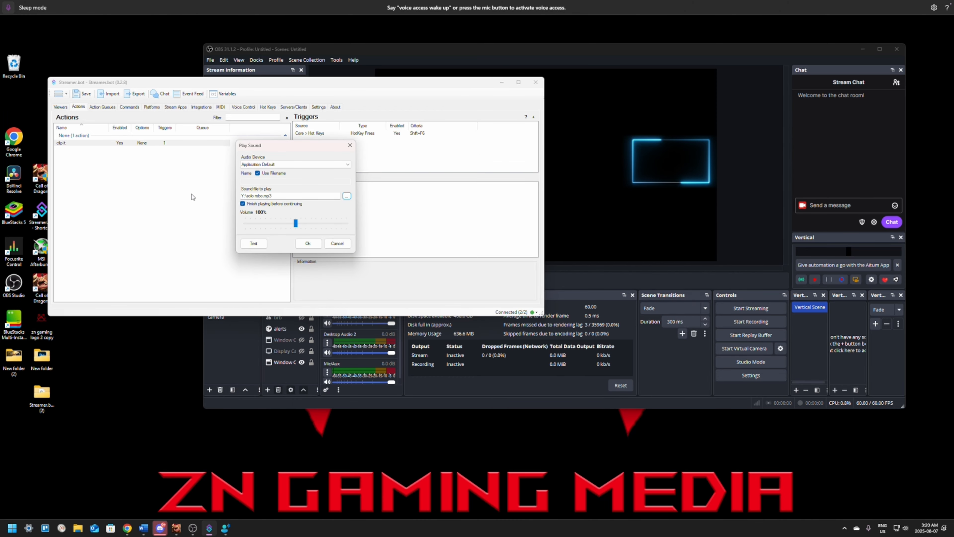
Set the sound's volume to 60%, test its playback, and save the Play Sound sub-action.
left_click_drag(296, 223, 276, 230)
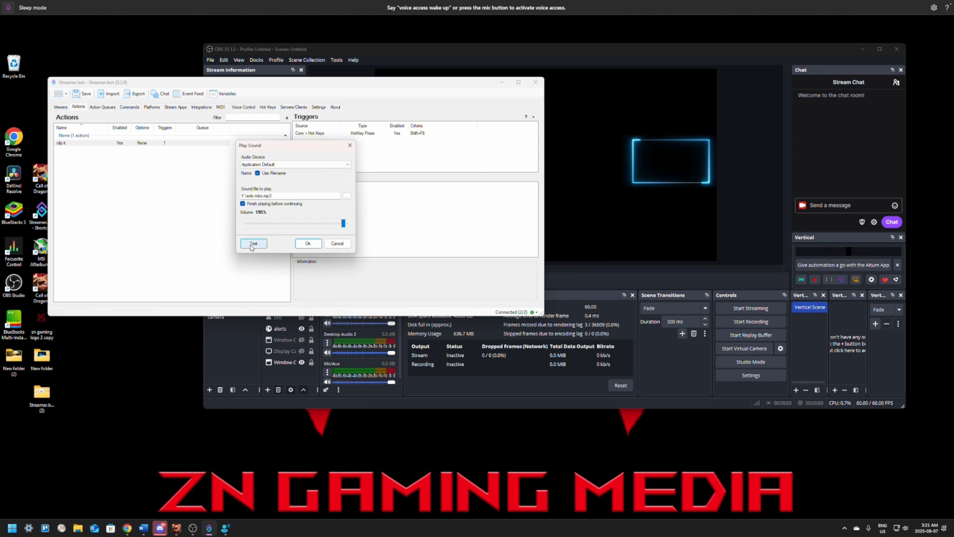
left_click(251, 245)
left_click_drag(276, 224, 273, 222)
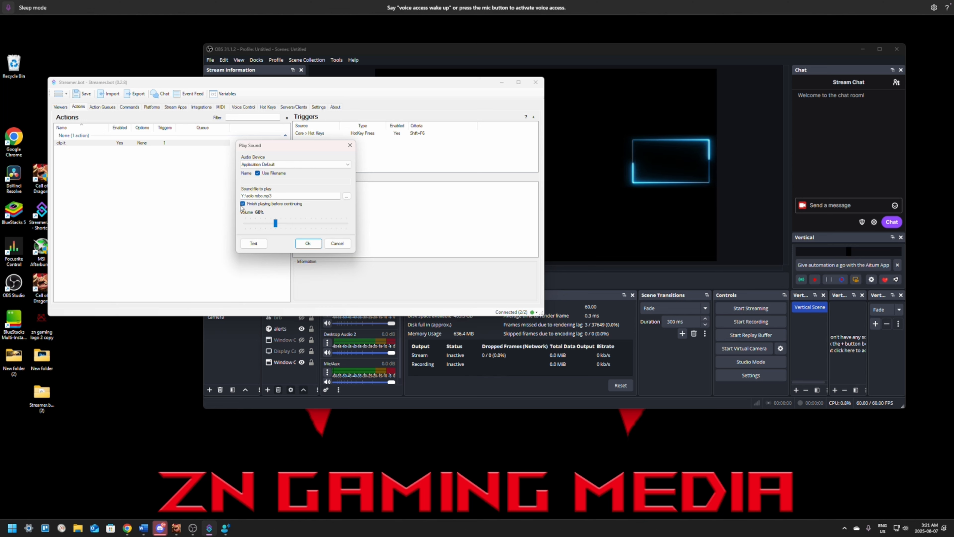
left_click(305, 246)
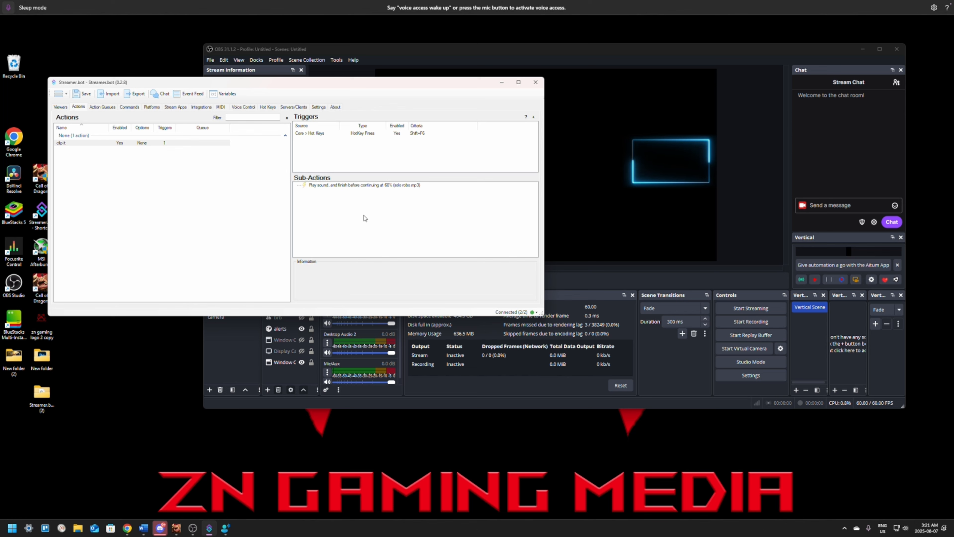
Wake Windows voice access and start the replay buffer in OBS Studio.
left_click(9, 7)
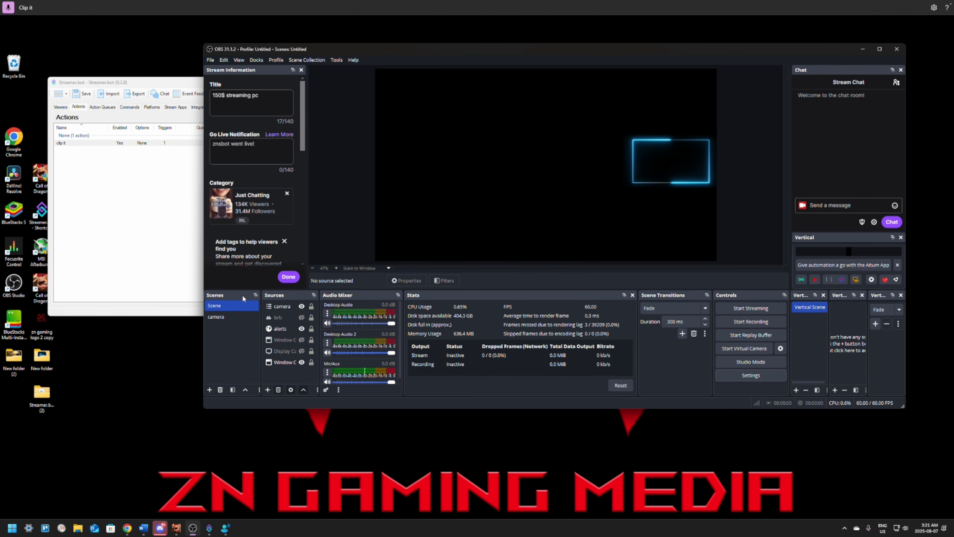
left_click(752, 334)
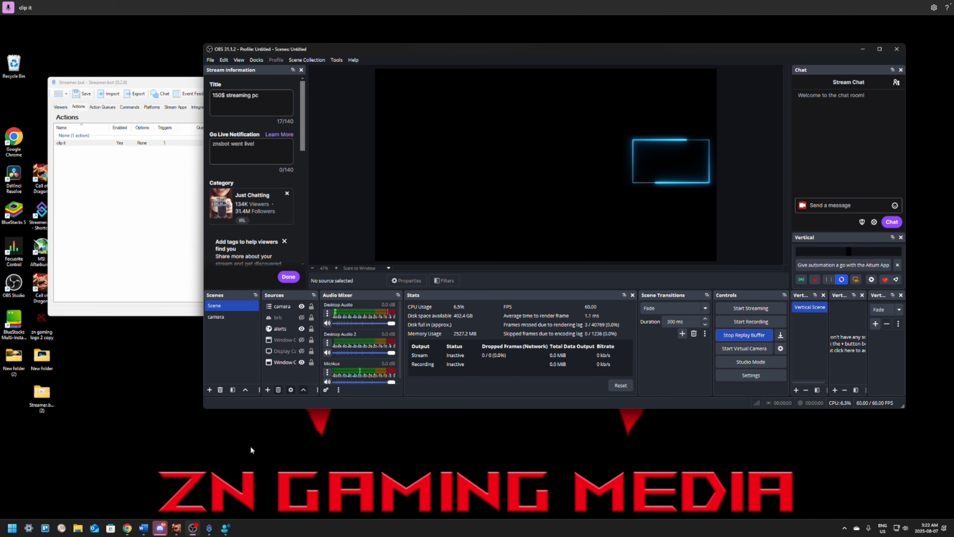
Switch to Streamer.bot and review the trigger and sub-action of the "clip it" action.
left_click(134, 246)
left_click(82, 142)
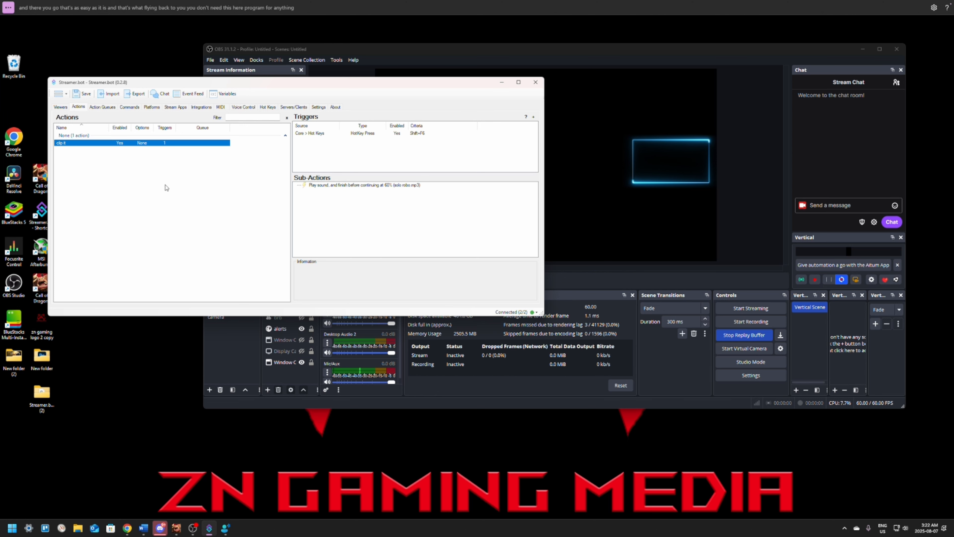
left_click(94, 163)
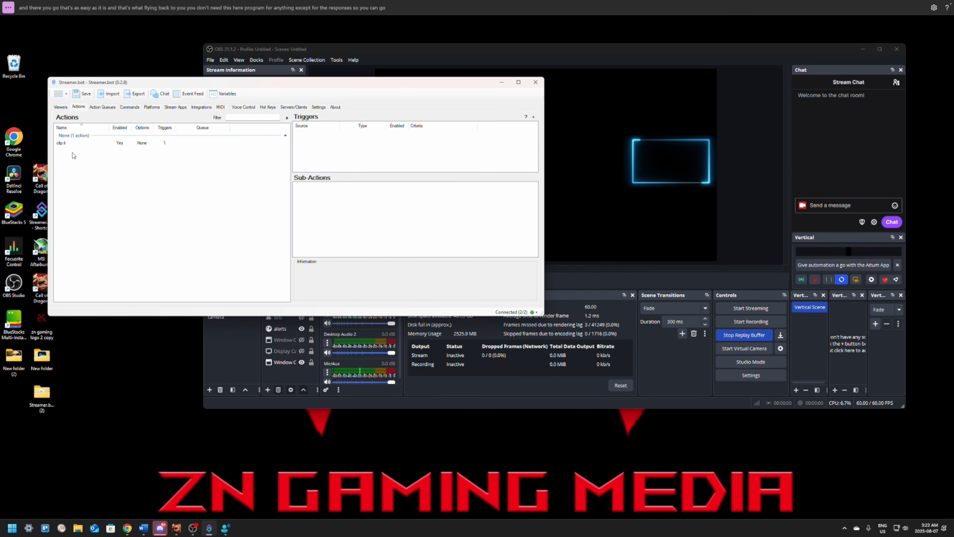